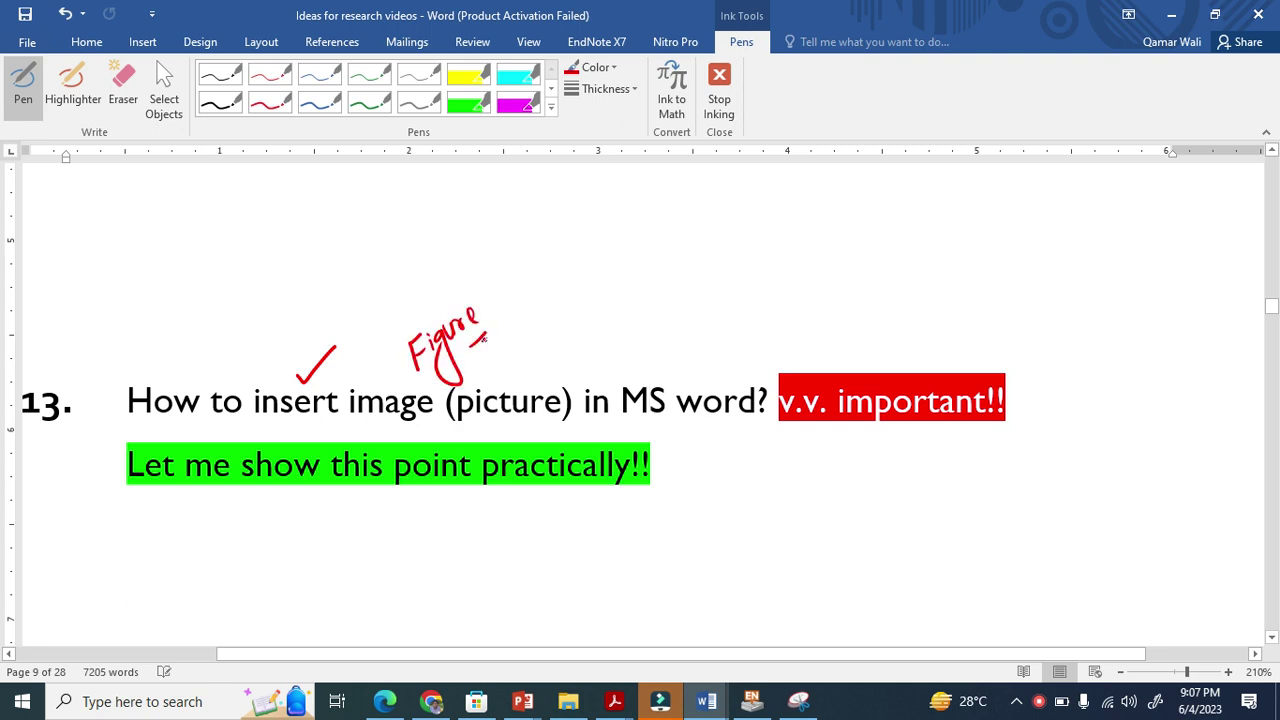
Draw red ink marks over the heading and a check beside 'v.v. important!!'.
drag(609, 340, 591, 365)
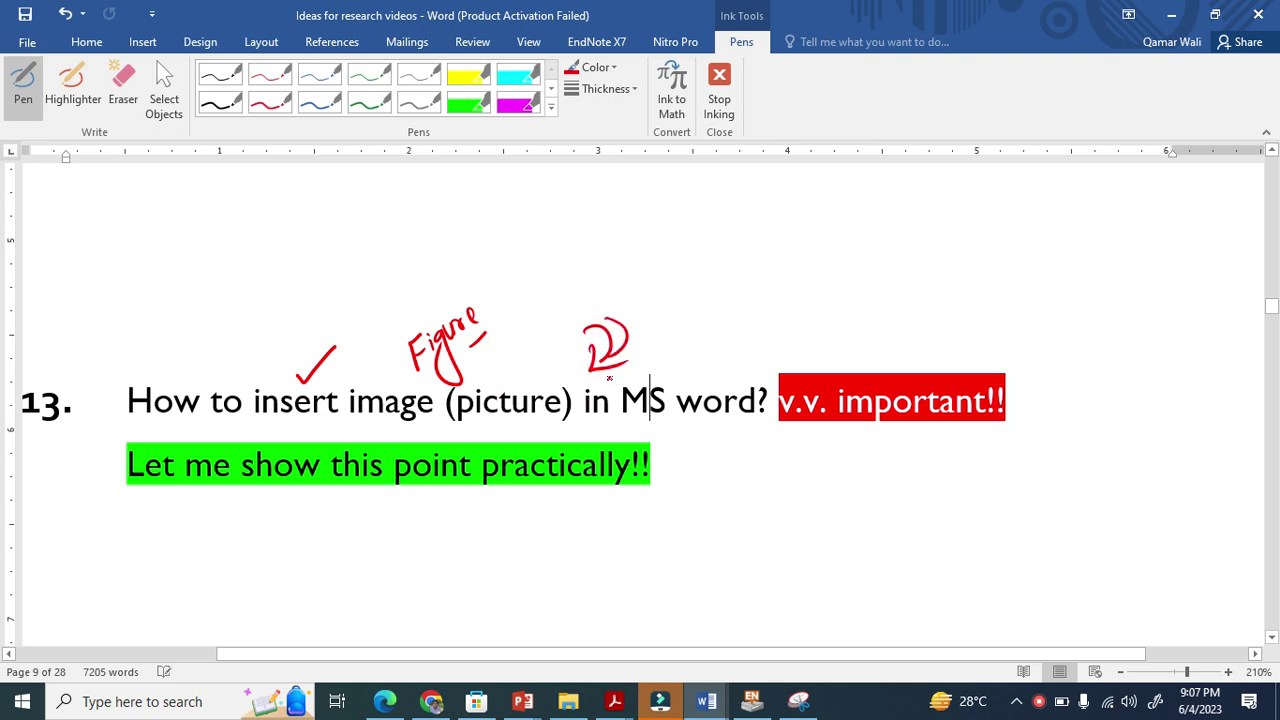
drag(805, 364, 914, 279)
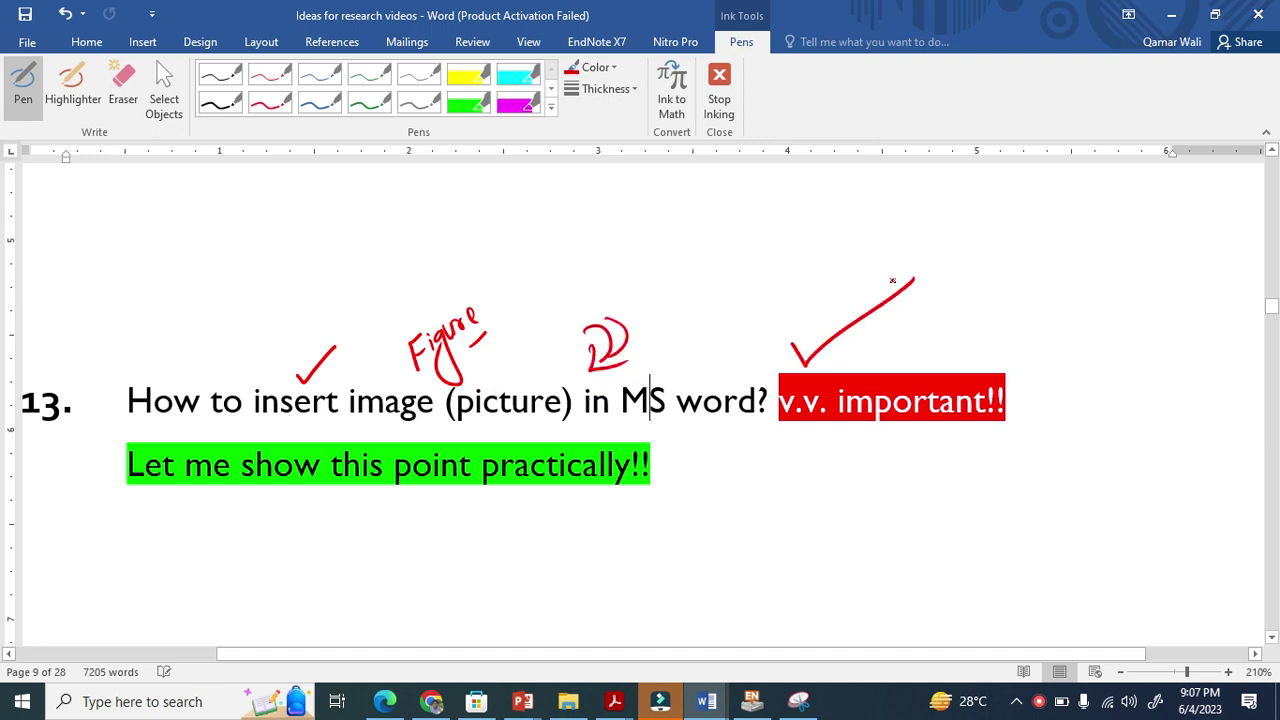
click(522, 701)
Bring up the SnO2 HEPSC diagram presentation and shift the figure group left.
click(536, 631)
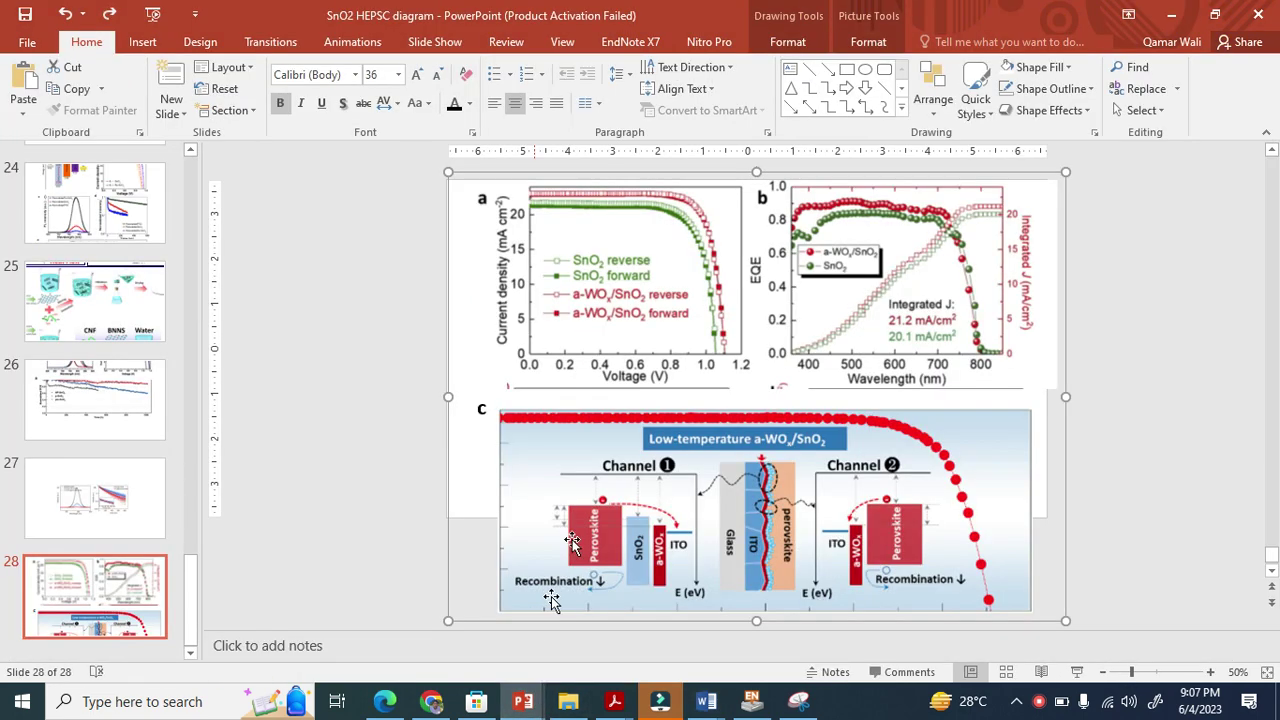
drag(537, 443, 515, 445)
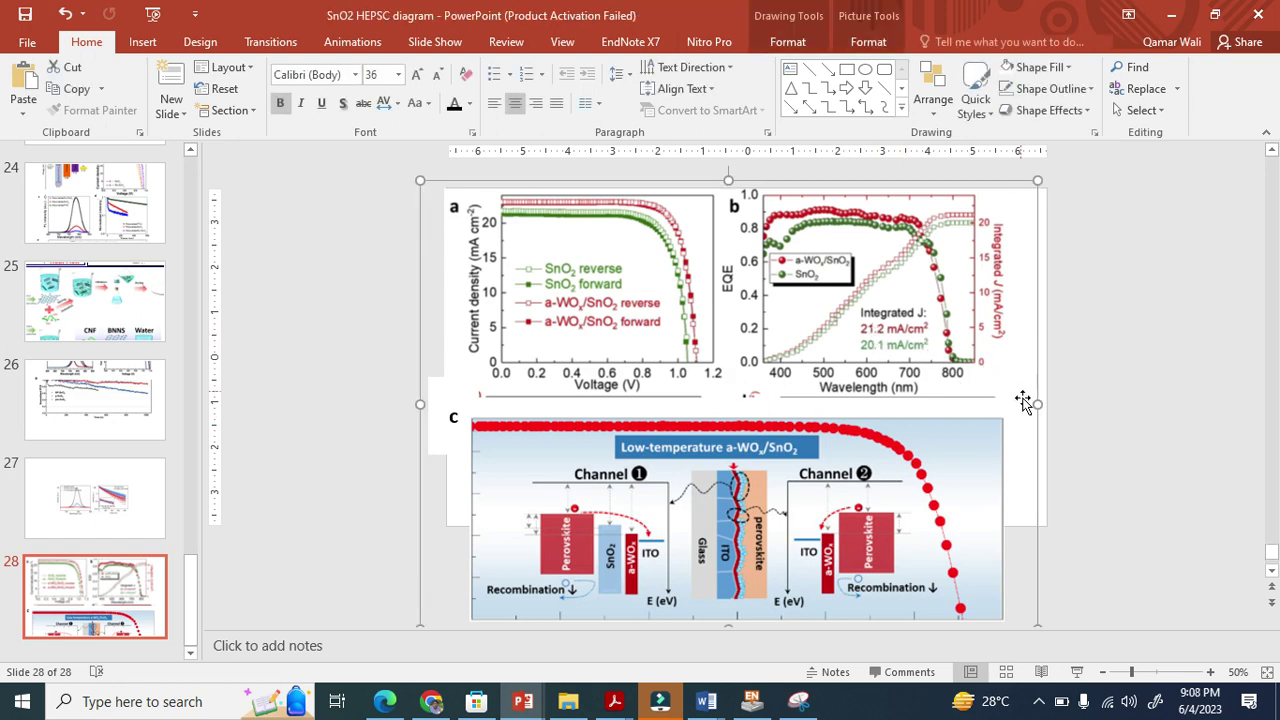
mouse_move(955, 405)
mouse_down()
mouse_move(826, 432)
mouse_move(962, 414)
mouse_up()
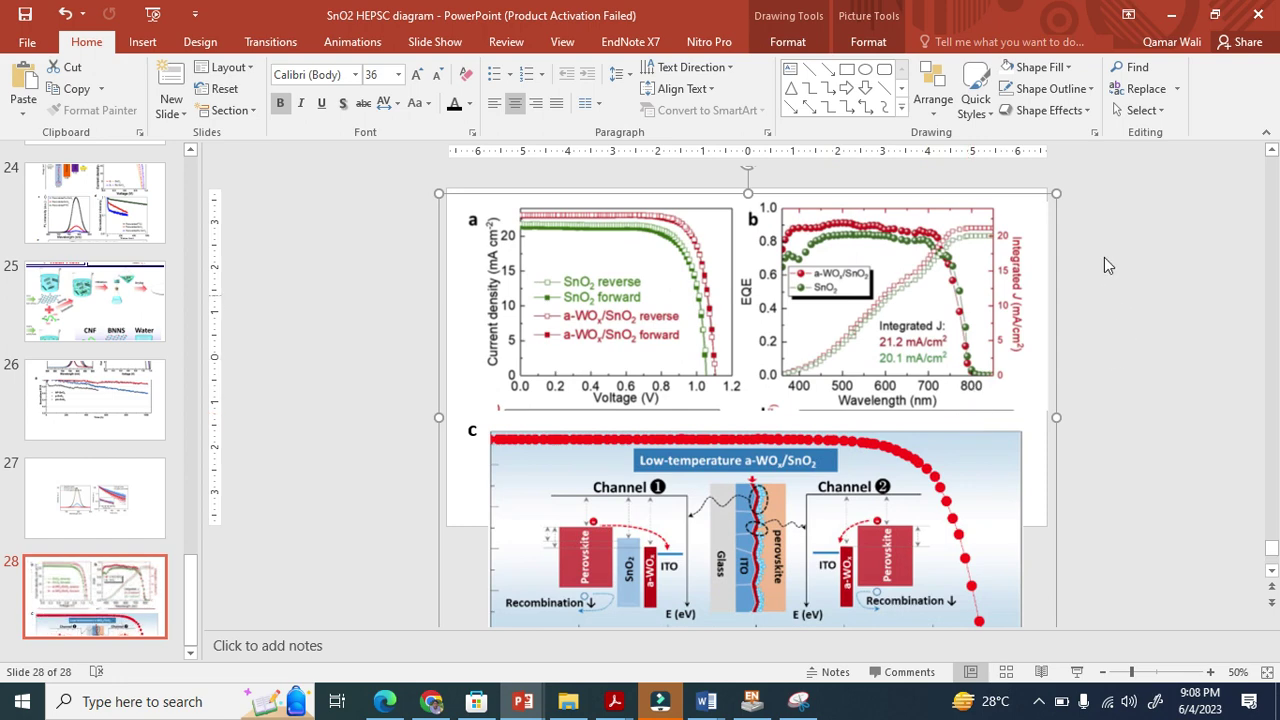
Enlarge the figure from its top-right corner so it fills the slide width.
mouse_move(1057, 193)
mouse_down()
mouse_move(977, 250)
mouse_move(985, 238)
mouse_up()
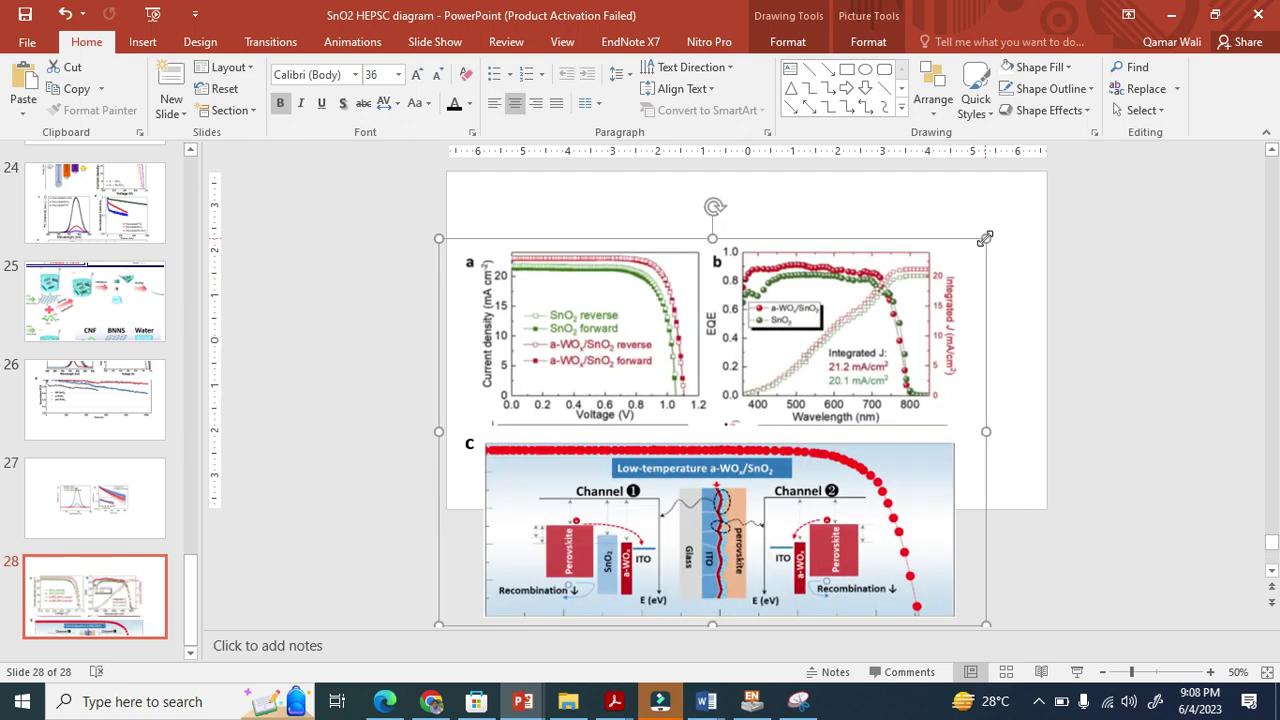
key(ctrl+z)
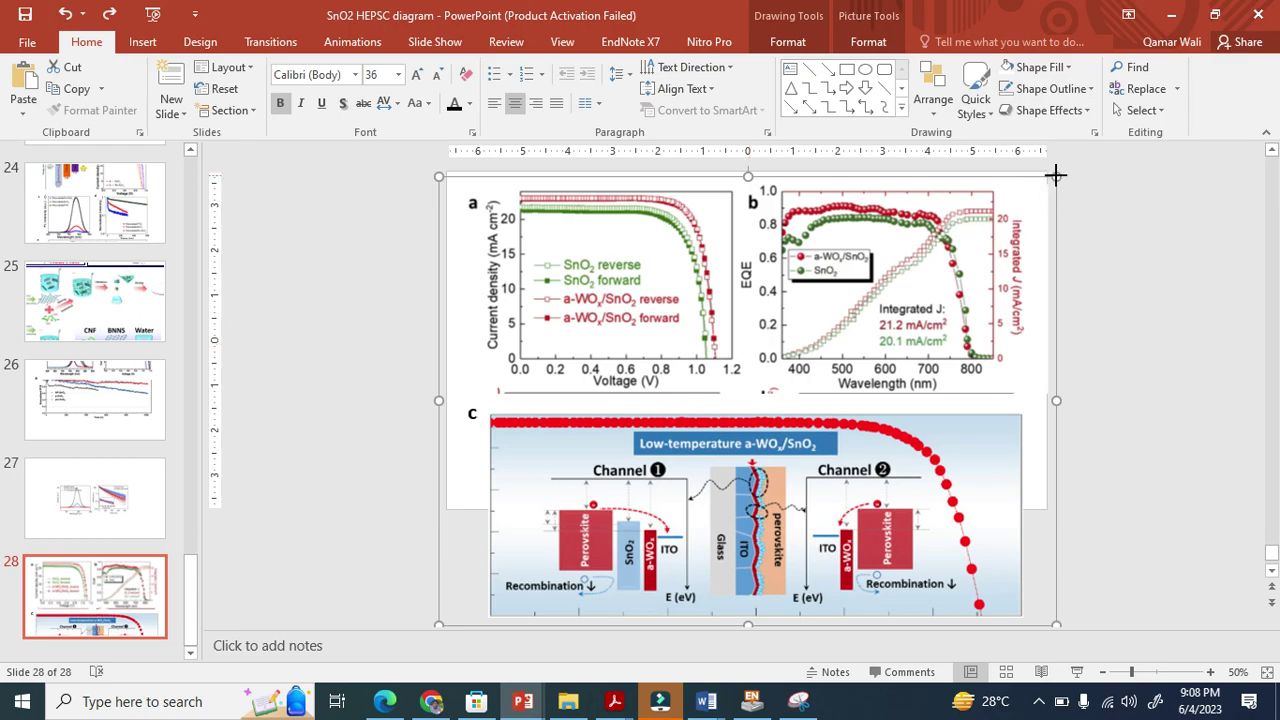
drag(1056, 176, 1102, 199)
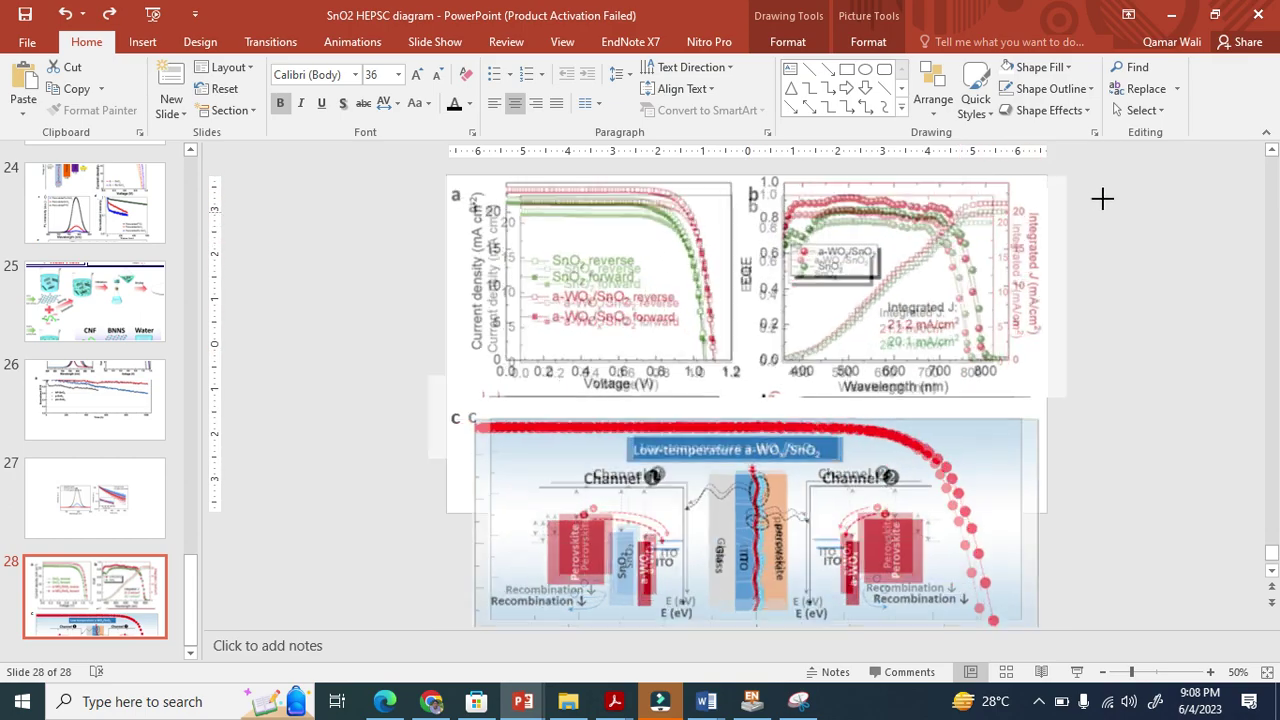
drag(1102, 199, 1069, 244)
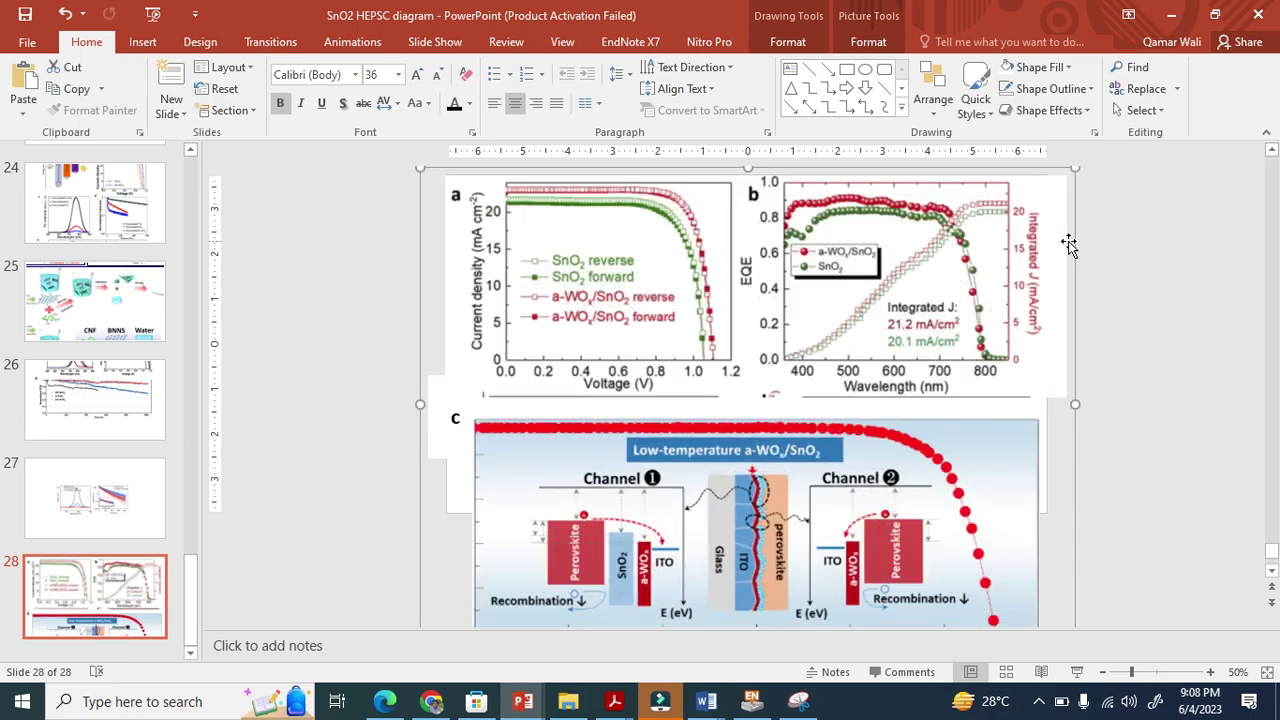
drag(1076, 170, 1066, 197)
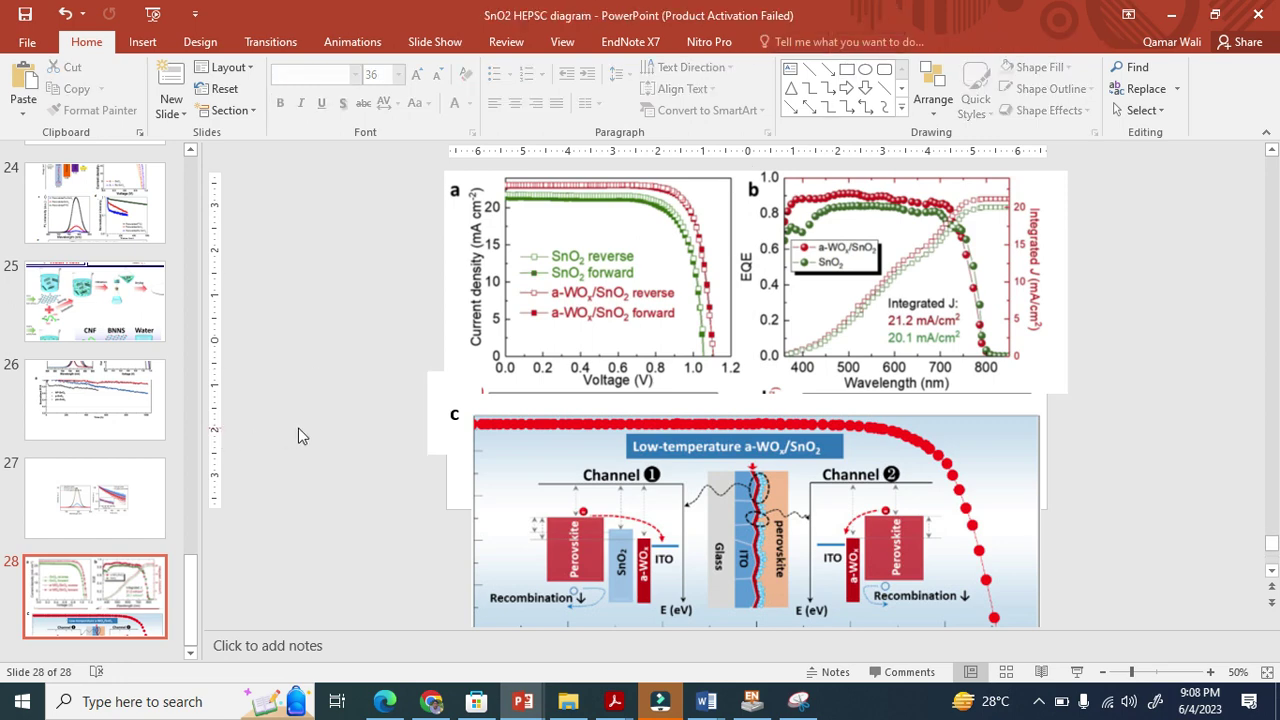
click(916, 302)
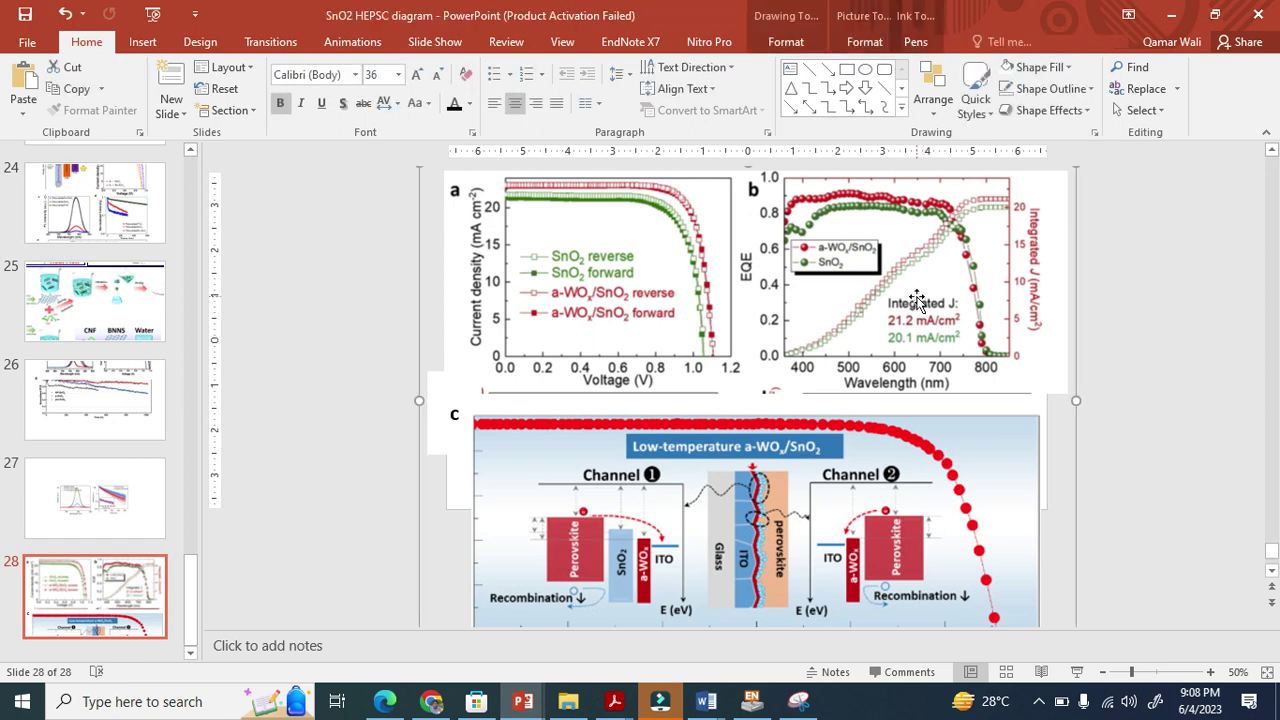
click(915, 42)
click(636, 67)
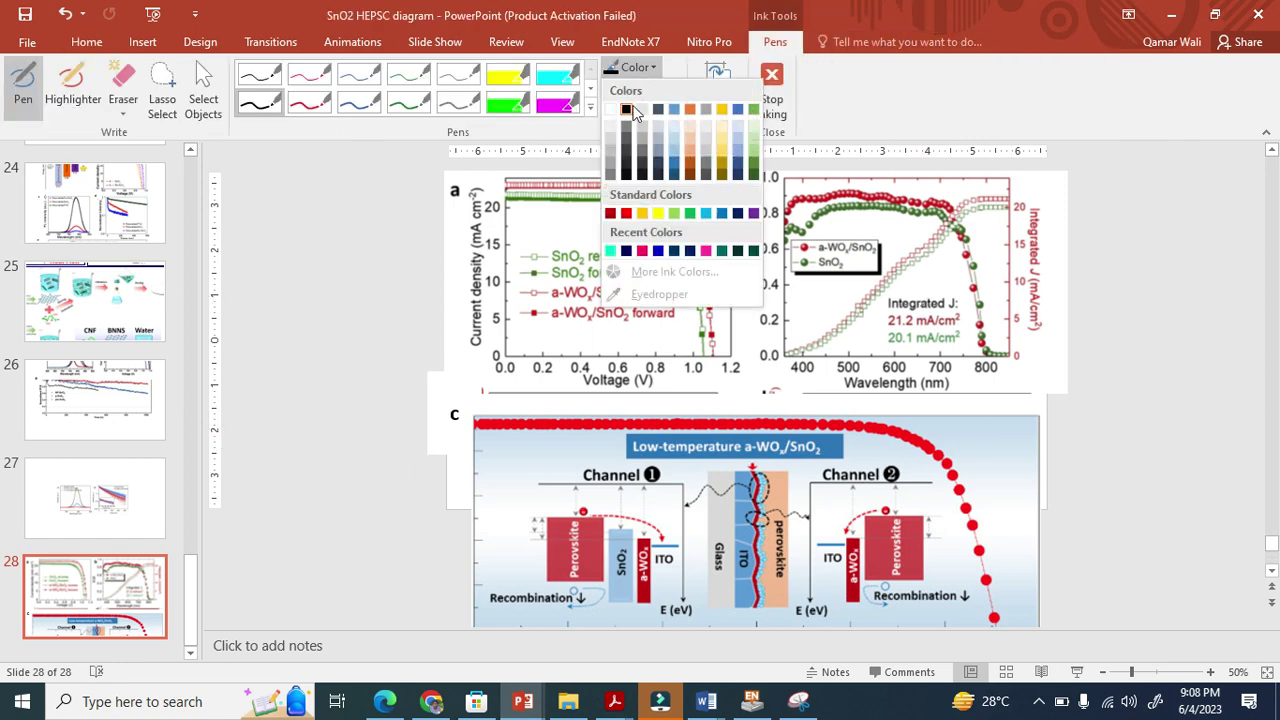
click(617, 234)
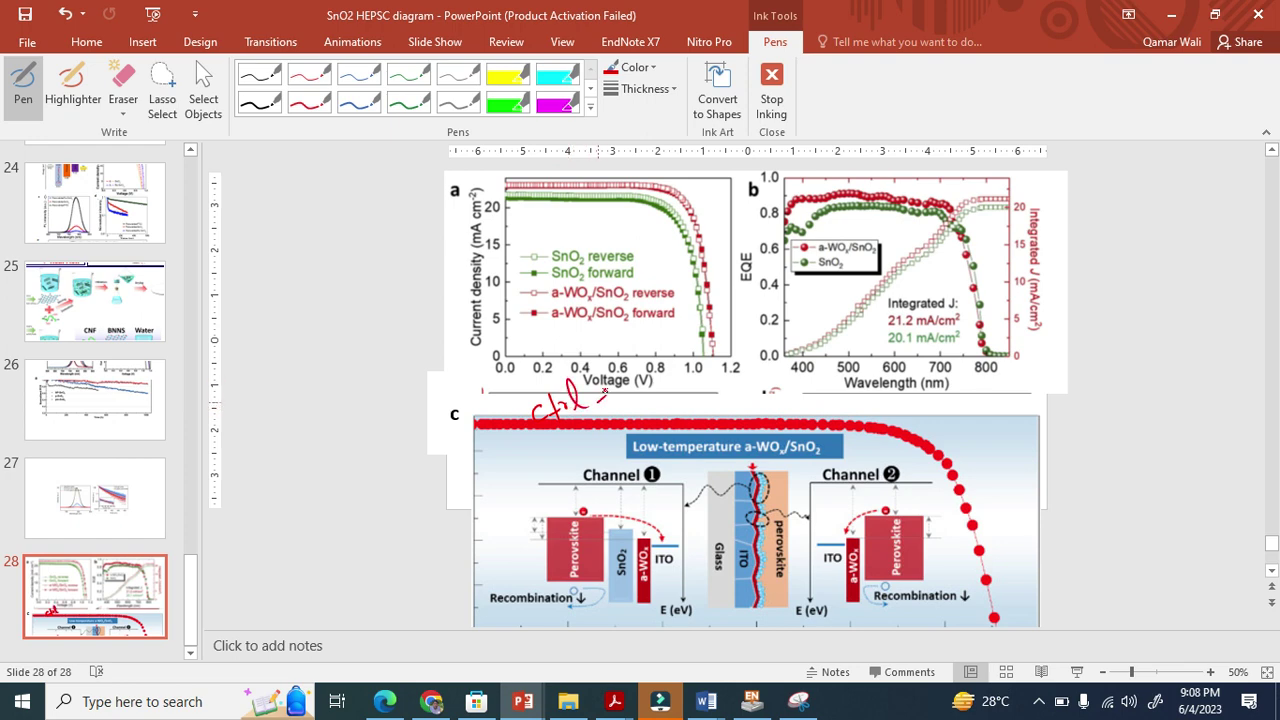
drag(651, 368, 687, 388)
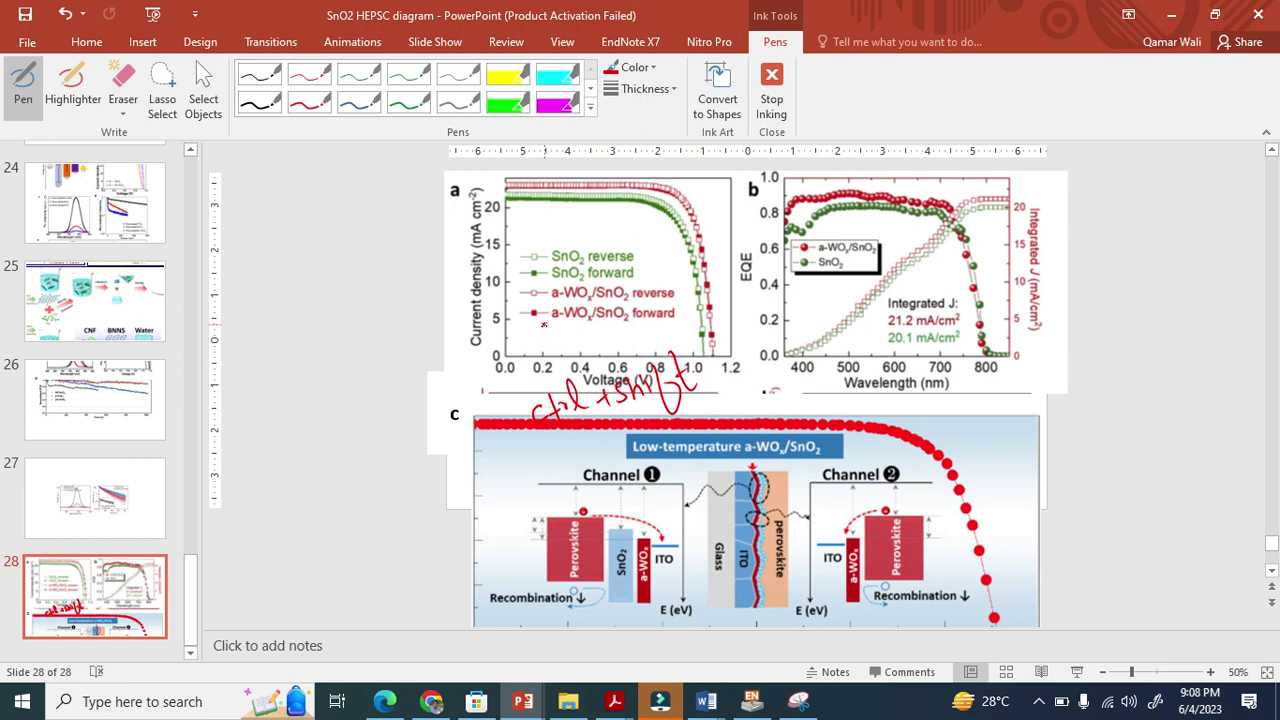
click(123, 112)
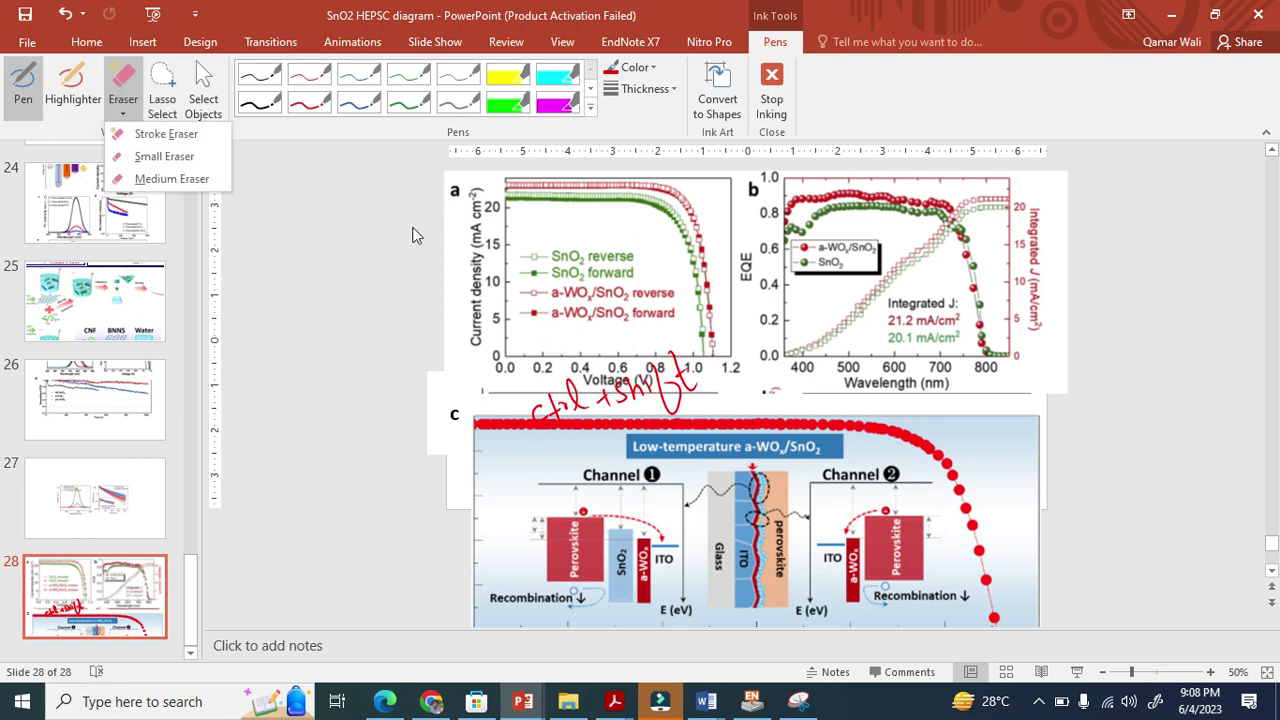
click(172, 138)
mouse_move(630, 388)
mouse_down()
mouse_move(690, 368)
mouse_move(522, 420)
mouse_move(683, 363)
mouse_move(683, 384)
mouse_up()
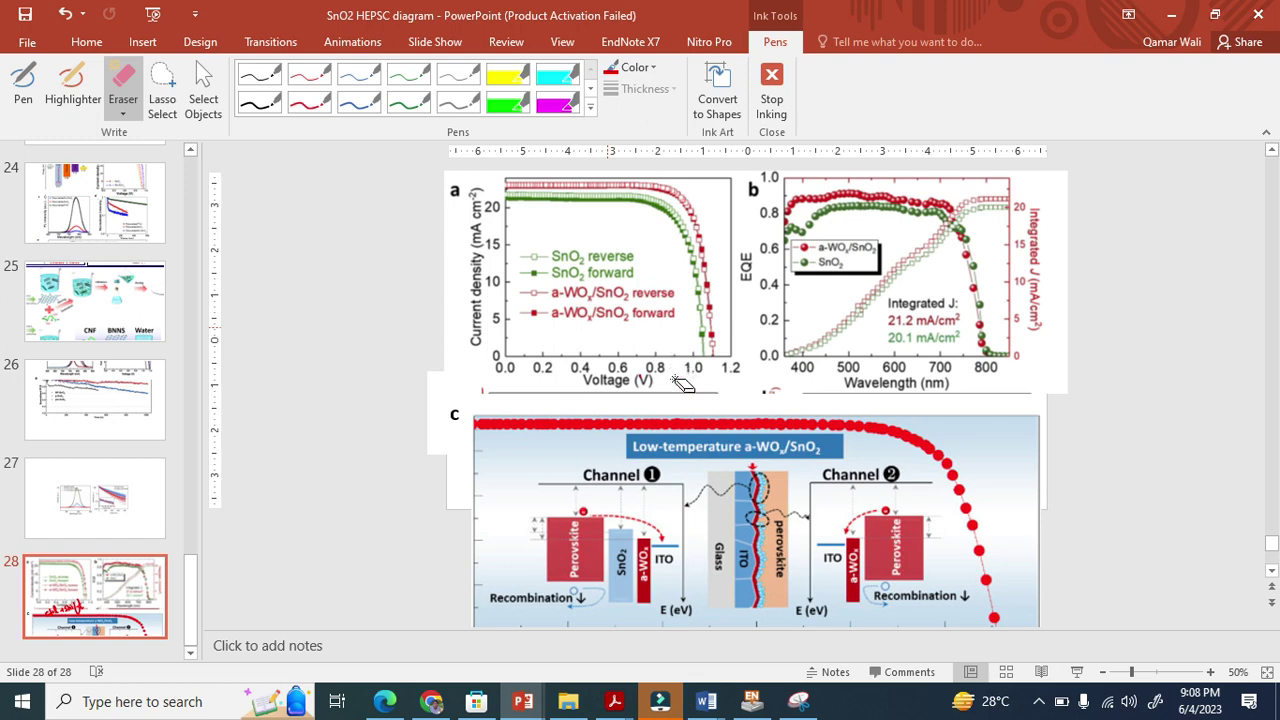
click(68, 46)
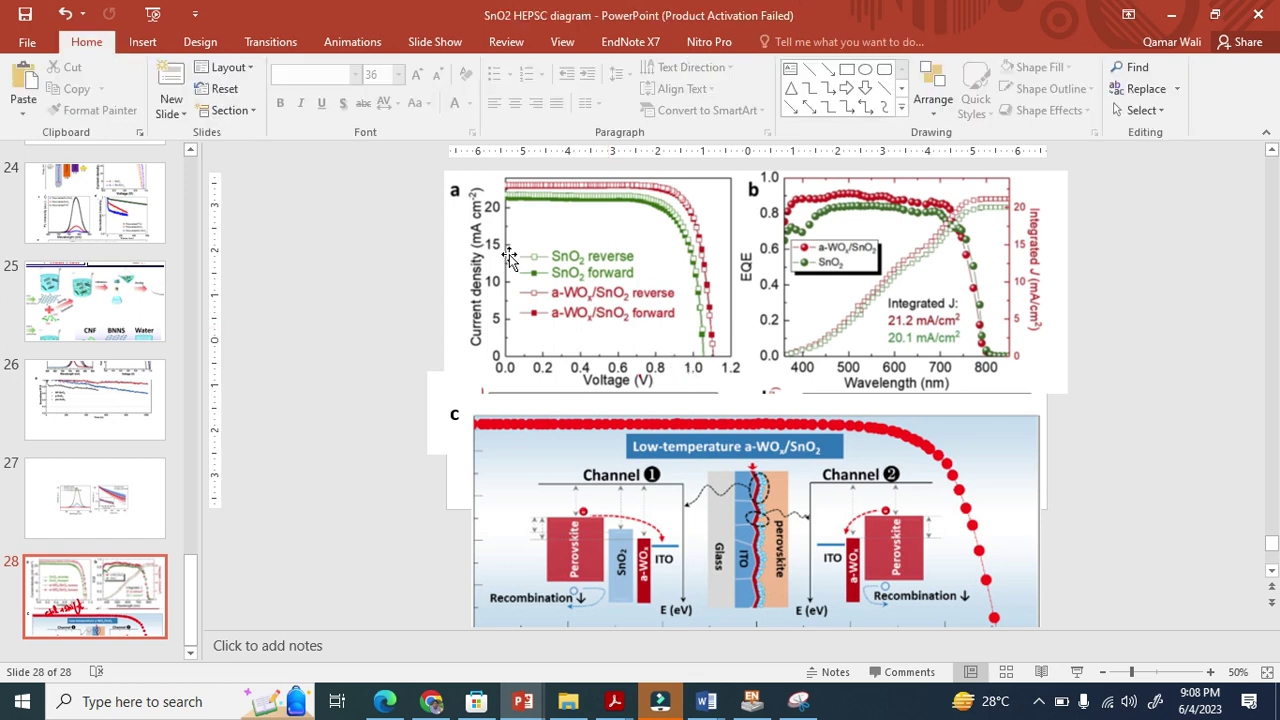
Select the grouped three-panel figure on slide 28 and widen it slightly.
click(721, 315)
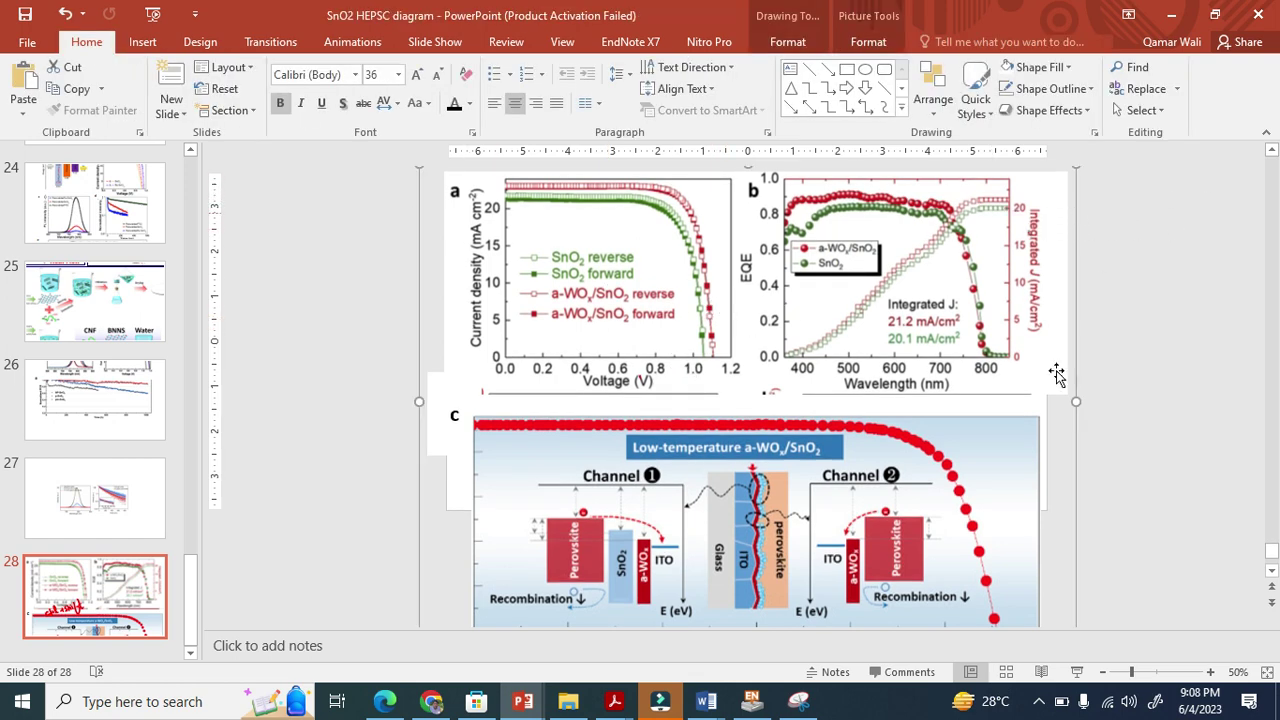
scroll(1058, 510, down, 1)
drag(1068, 609, 1029, 531)
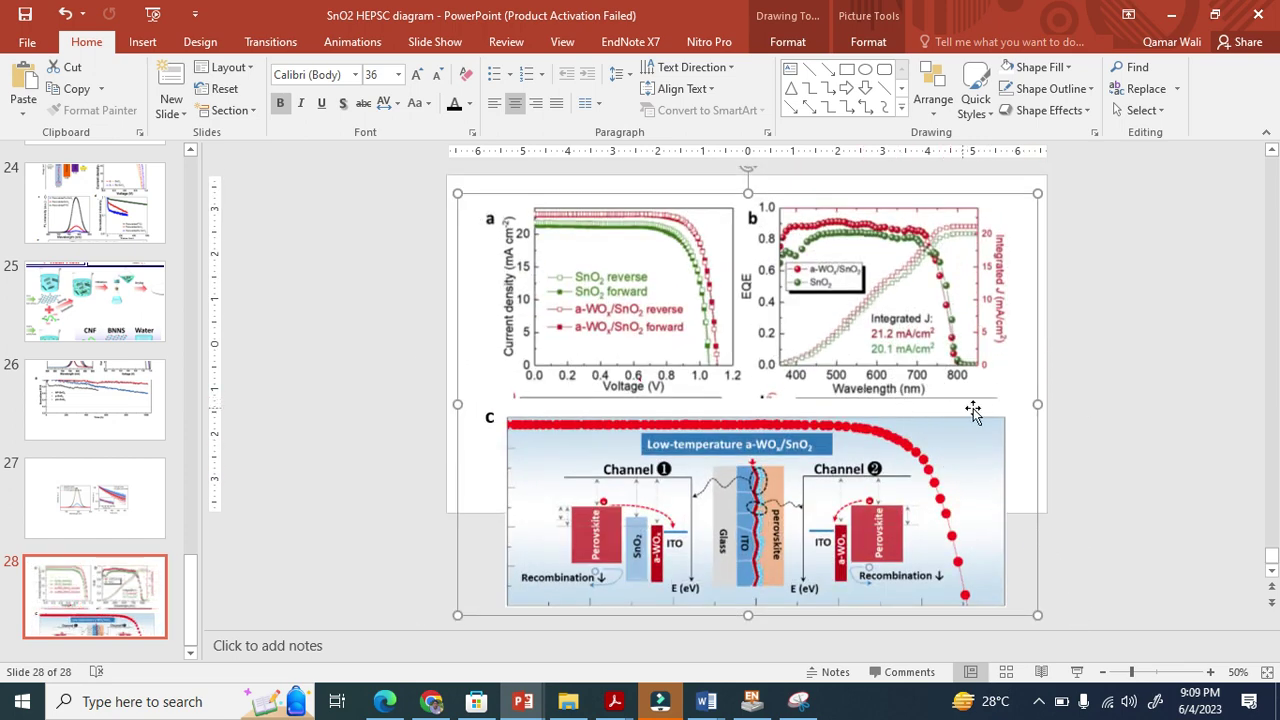
drag(1040, 402, 1054, 402)
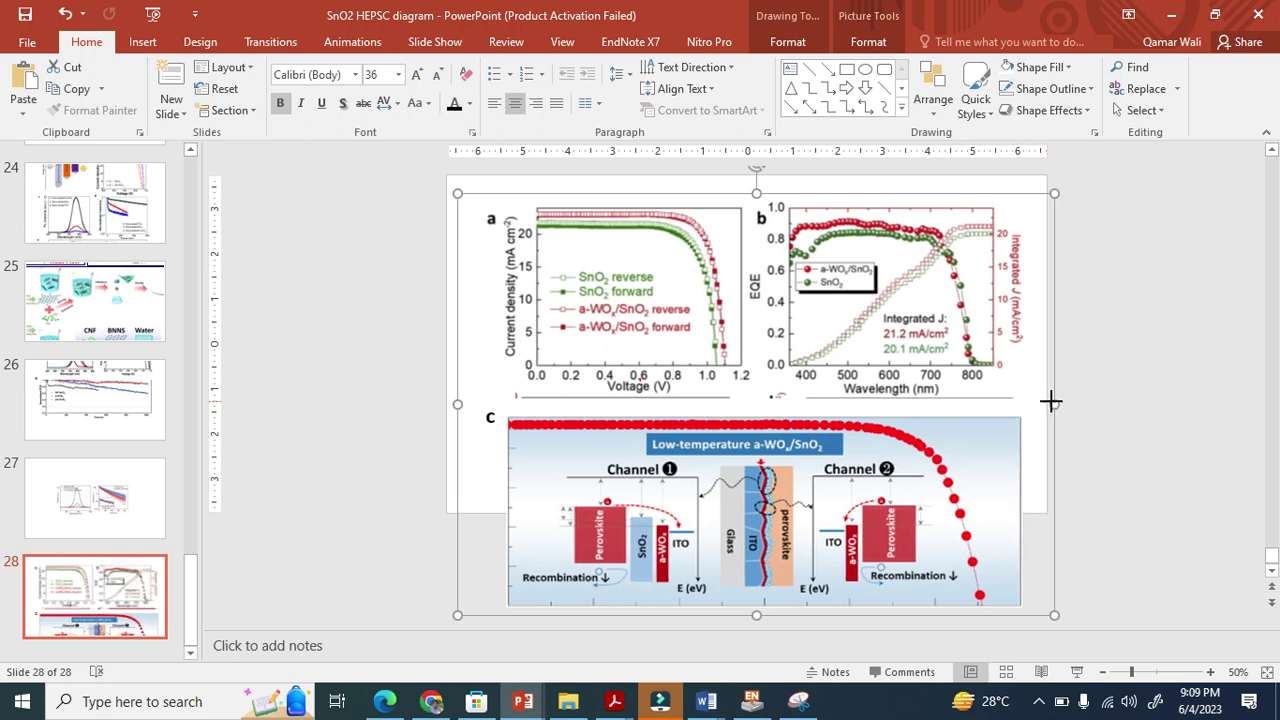
Copy the grouped figure and bring up the open Word windows.
right_click(1056, 401)
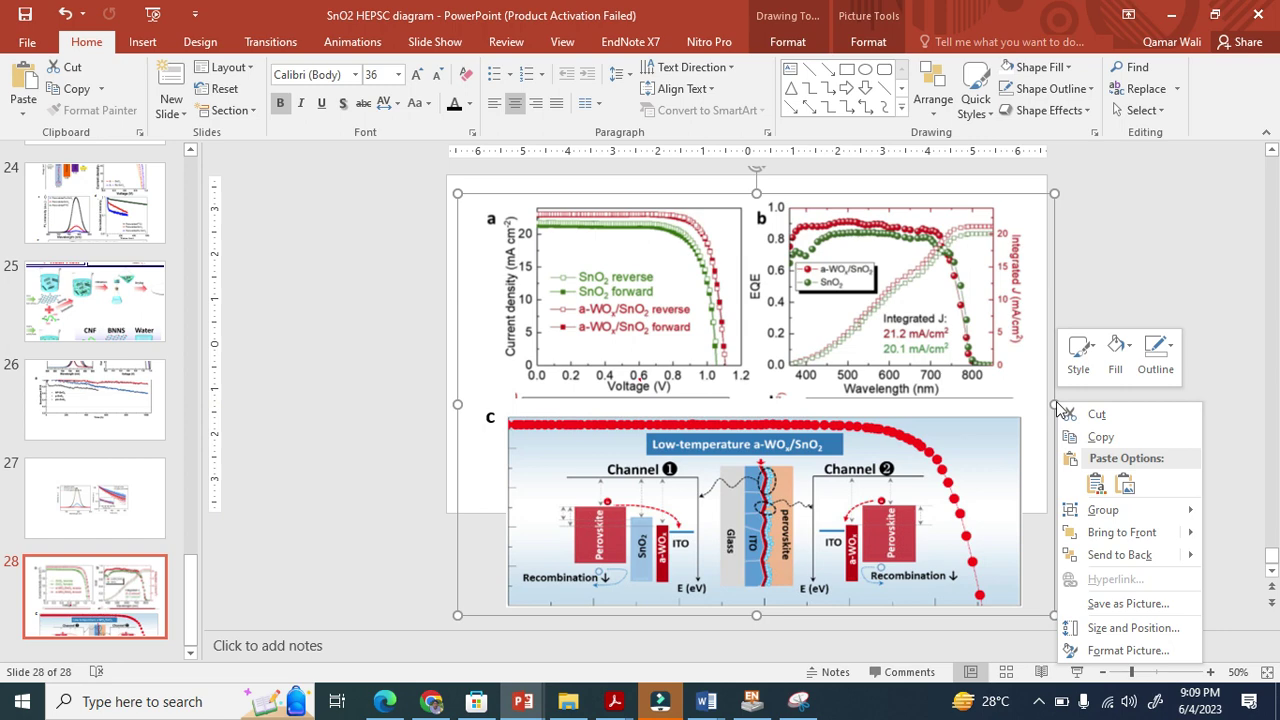
click(1100, 437)
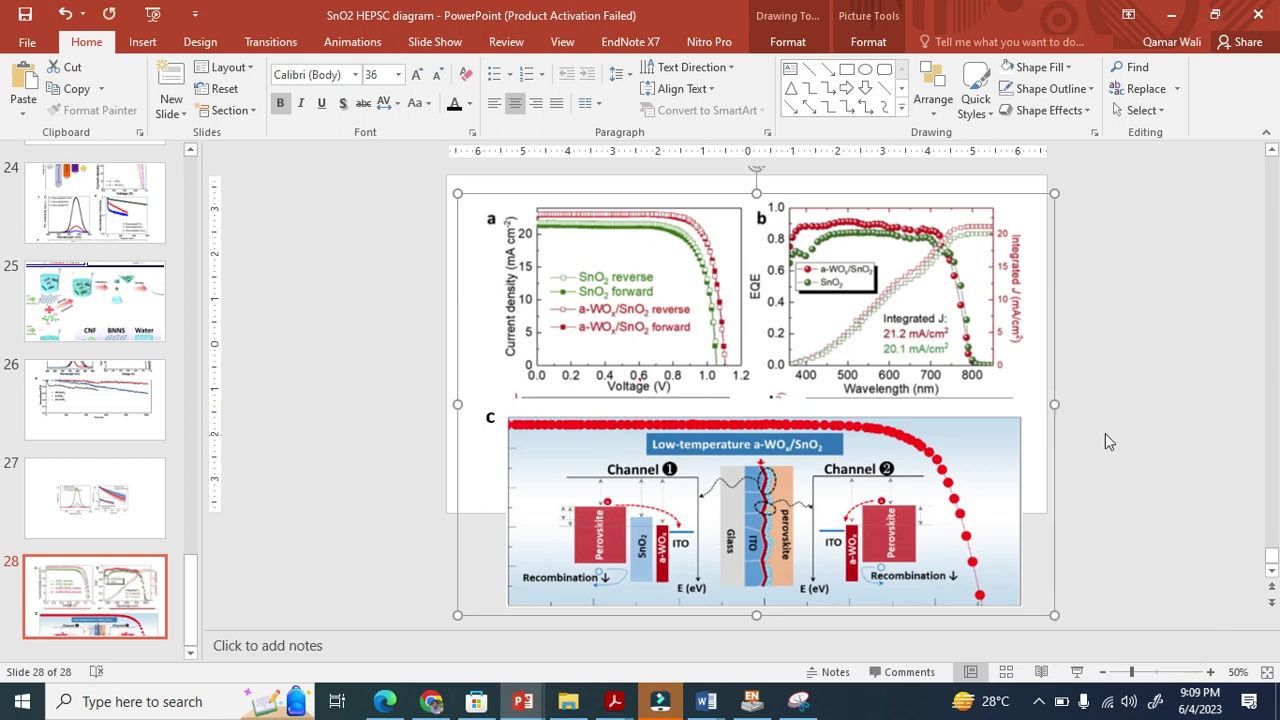
click(706, 701)
Paste the copied figure into Review Paper as a picture.
click(598, 632)
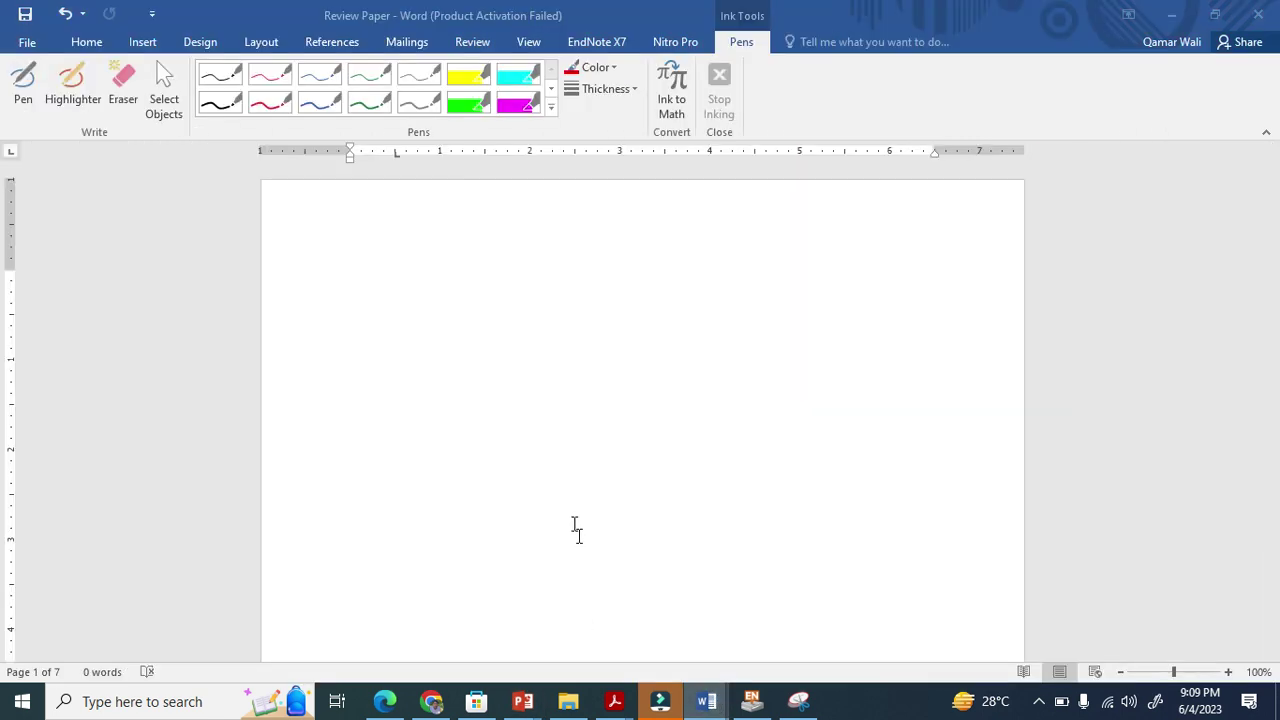
key(ctrl+v)
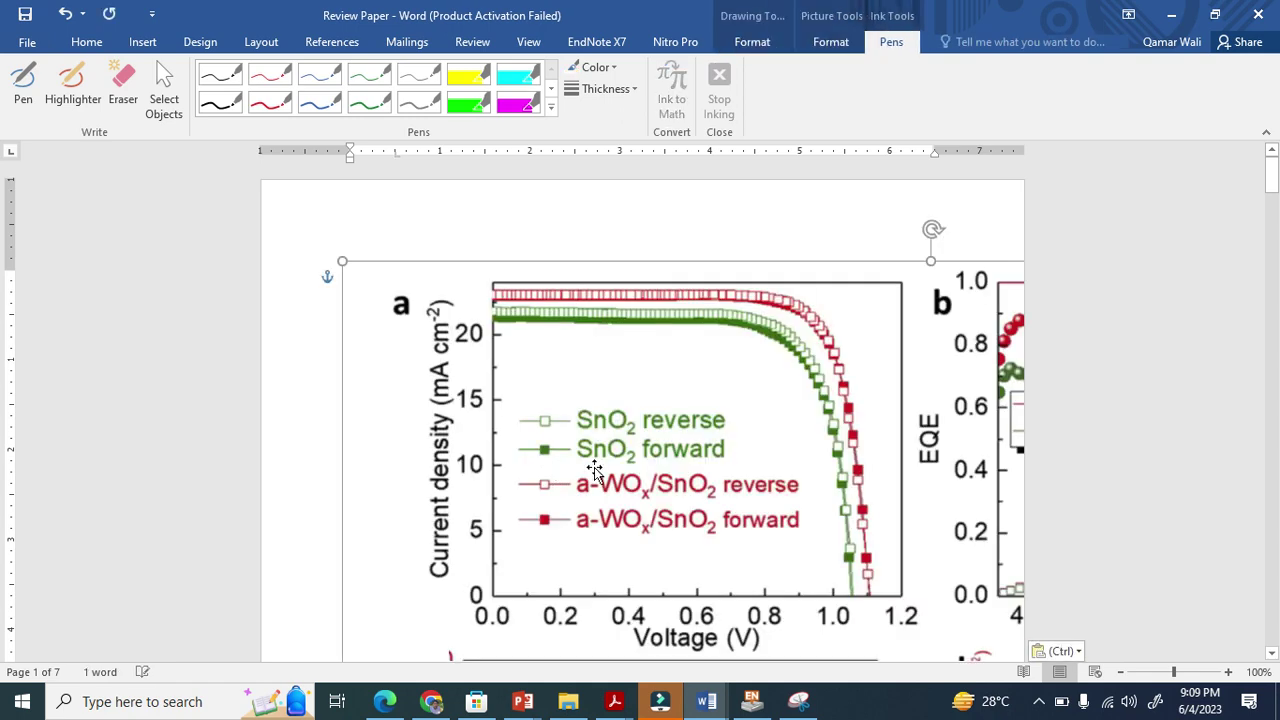
click(1062, 652)
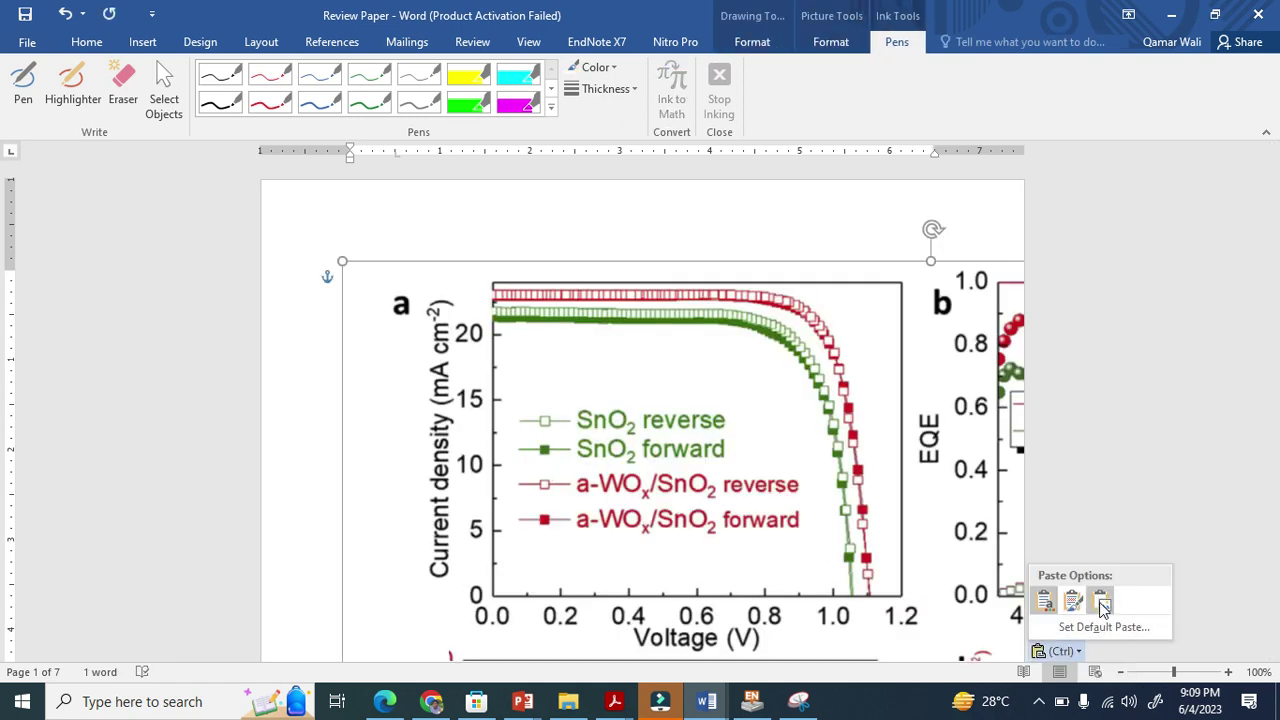
click(1098, 601)
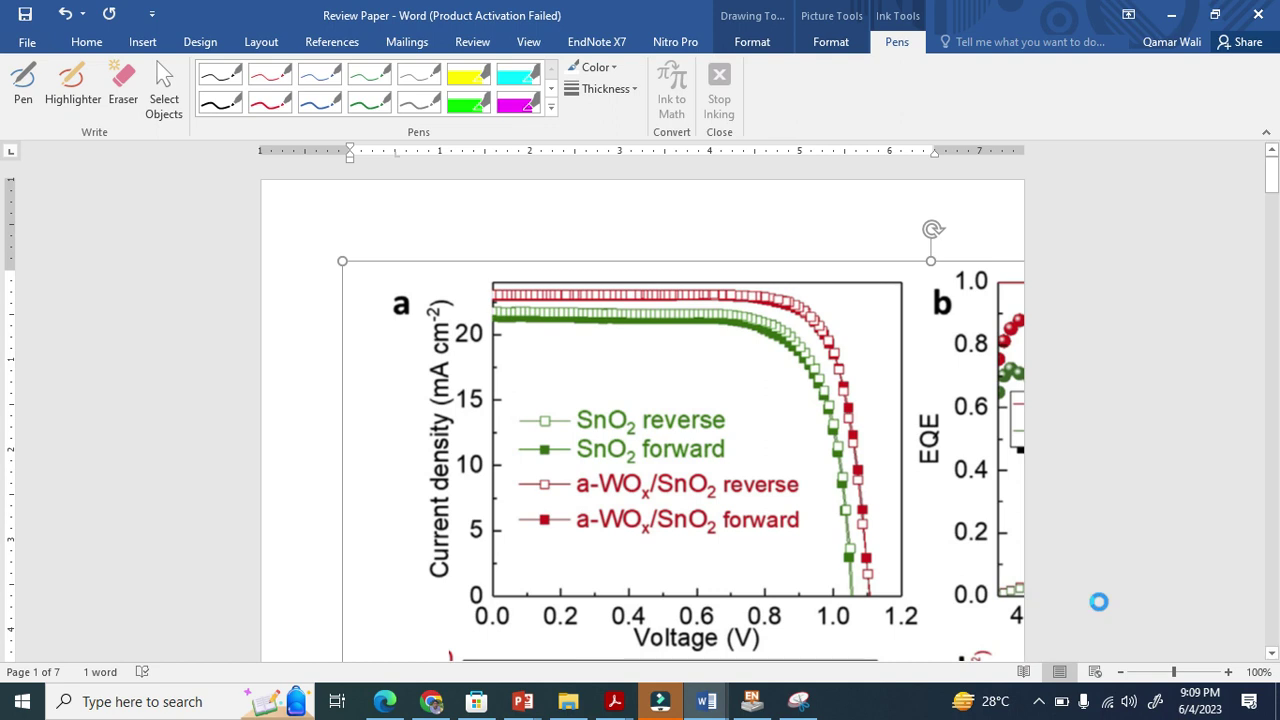
Resize the pasted figure so all three panels fit the page width.
click(771, 403)
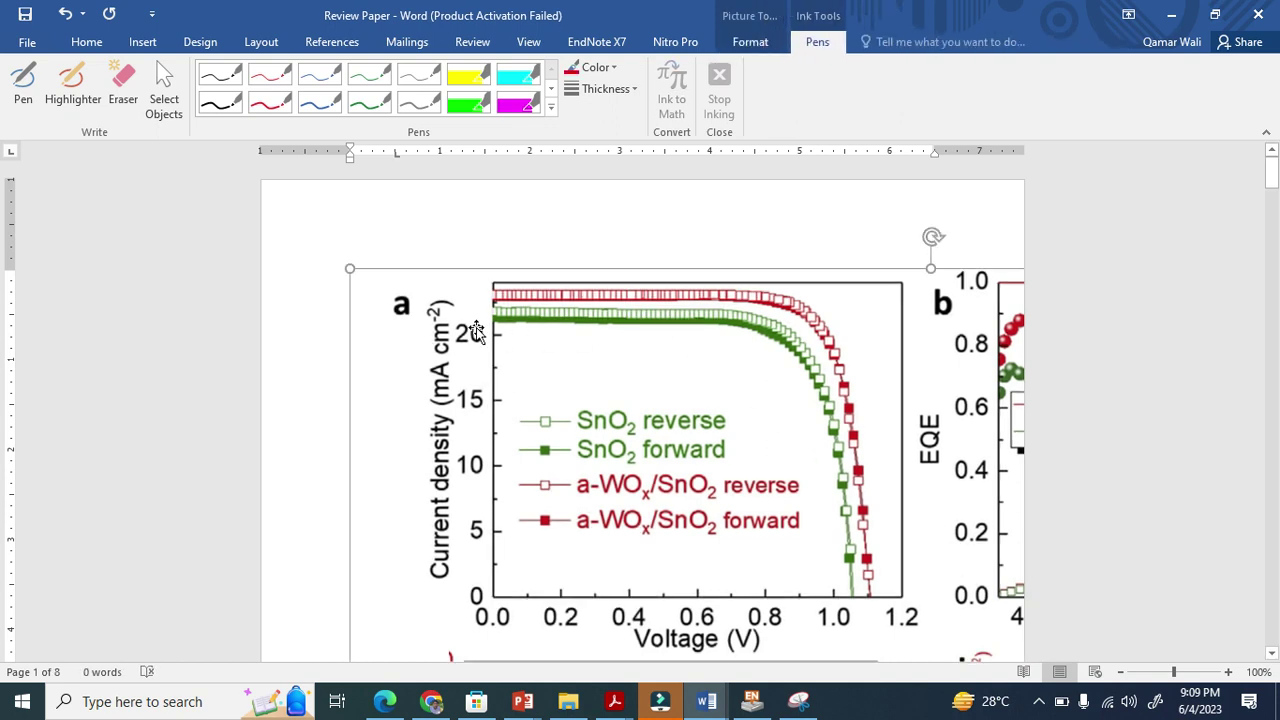
drag(416, 320, 807, 495)
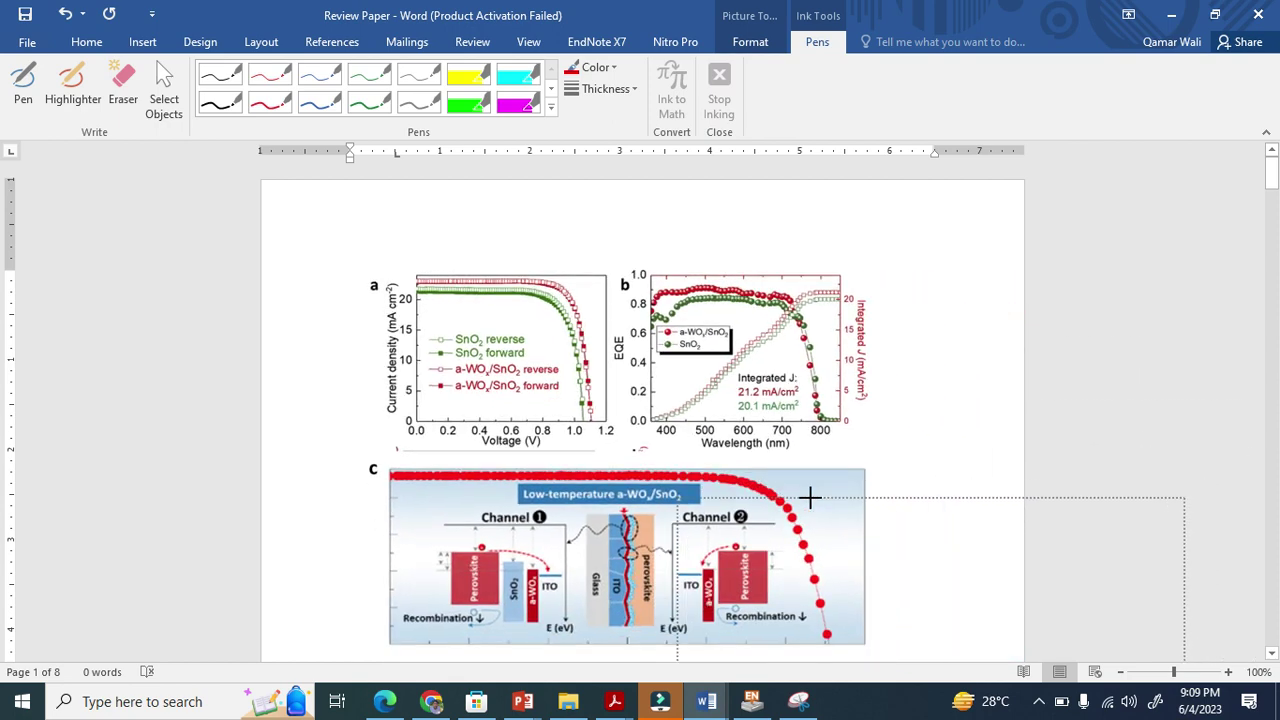
mouse_move(807, 495)
mouse_down()
mouse_move(720, 462)
mouse_move(837, 491)
mouse_up()
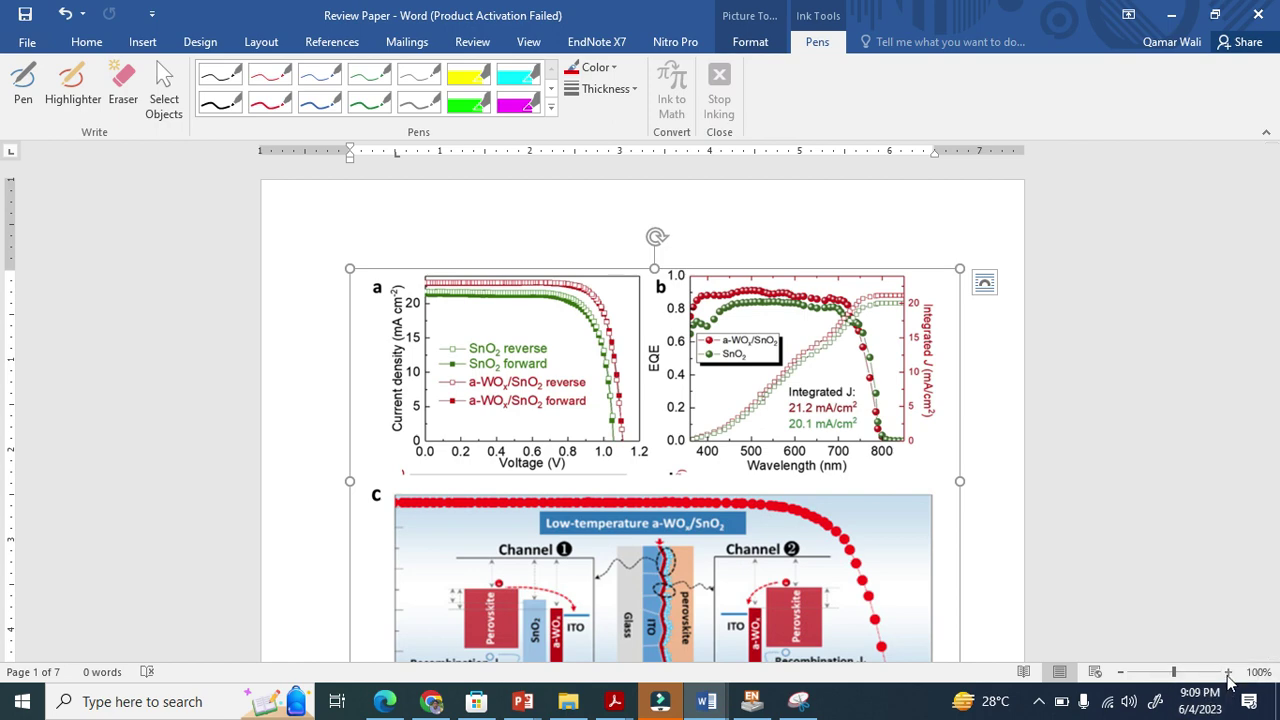
ctrl+scroll(1200, 654, up, 3)
ctrl+scroll(1200, 654, up, 1)
scroll(1097, 574, down, 3)
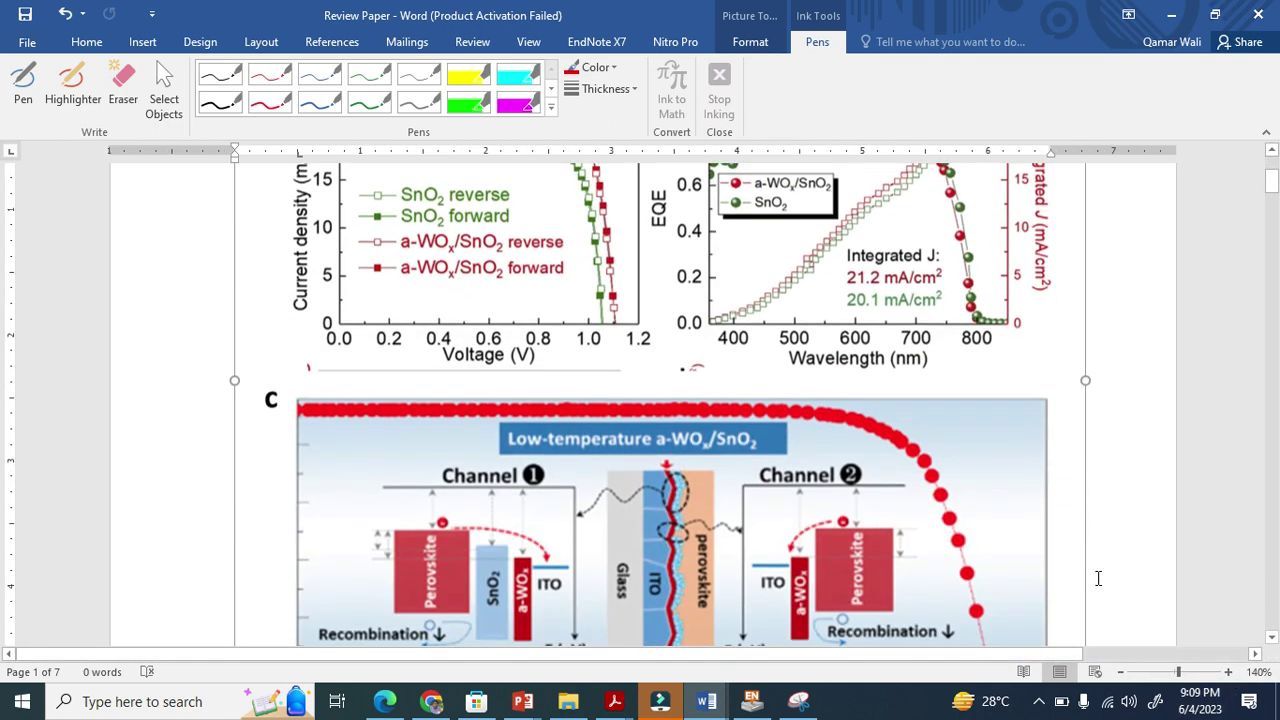
scroll(1100, 450, up, 2)
scroll(800, 450, down, 3)
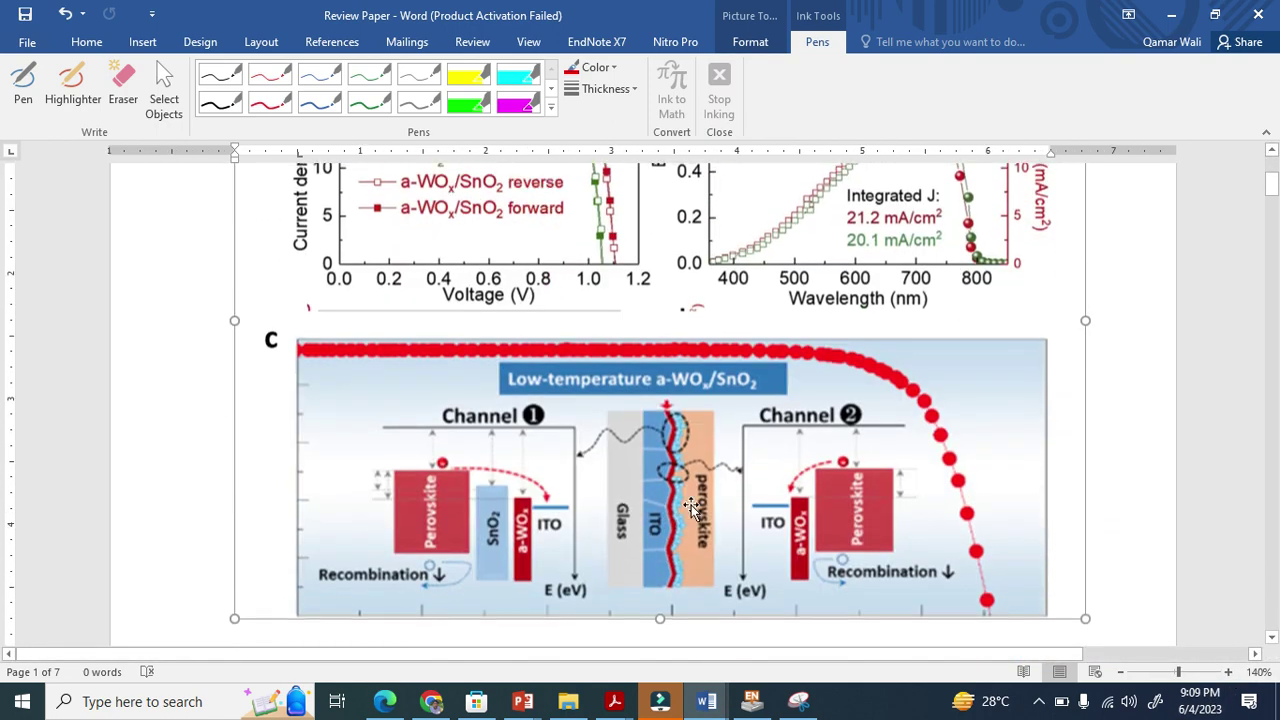
scroll(722, 484, up, 2)
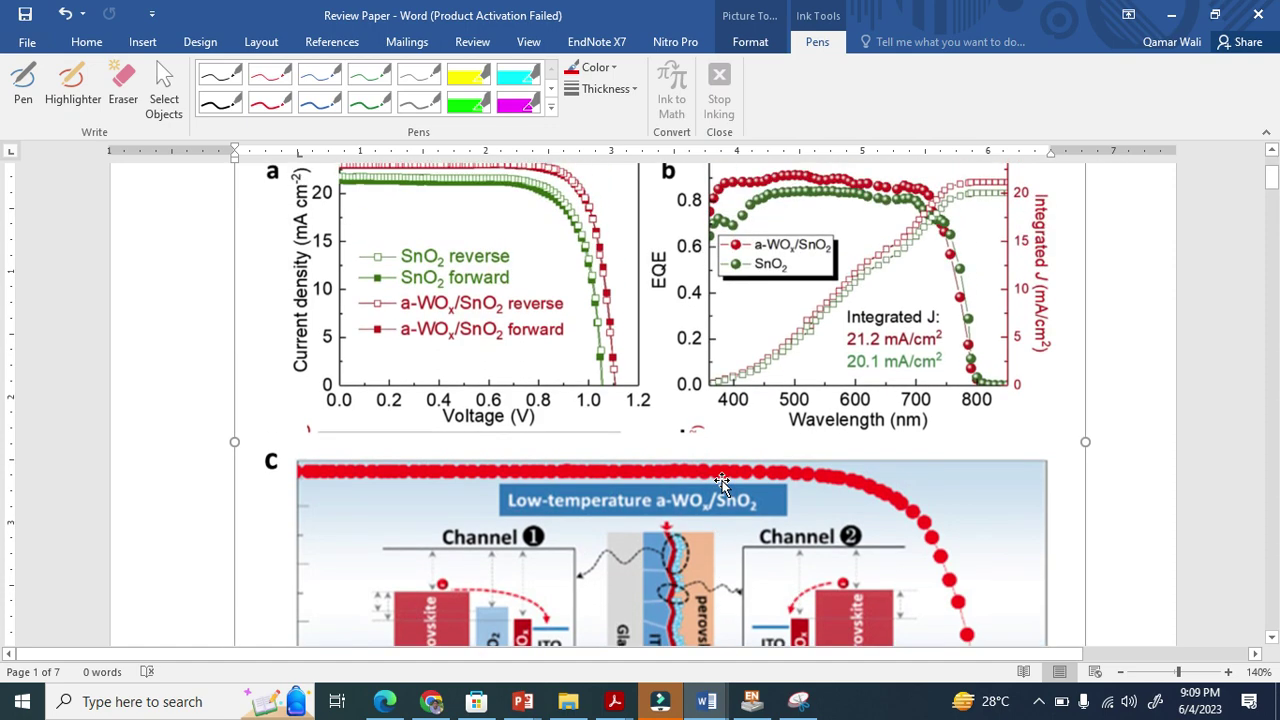
Zoom in to check the figure's sharpness, then return to the SnO2 HEPSC presentation.
click(1228, 672)
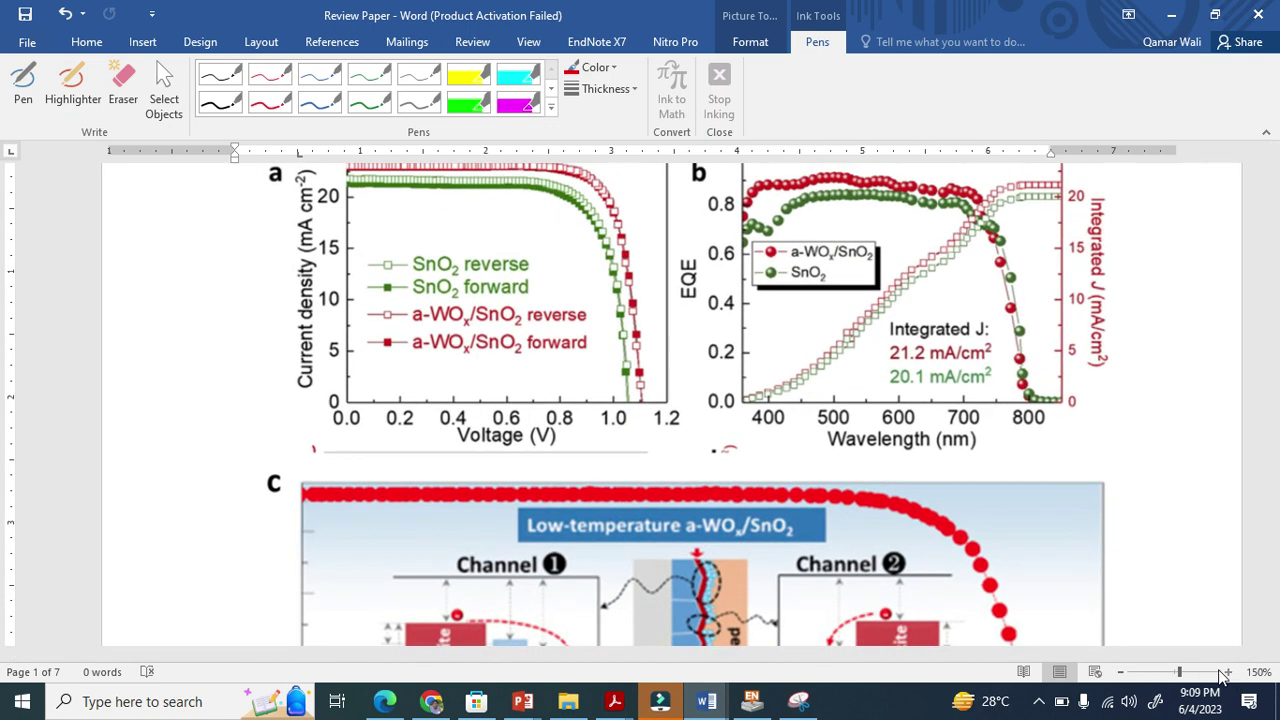
scroll(983, 565, up, 2)
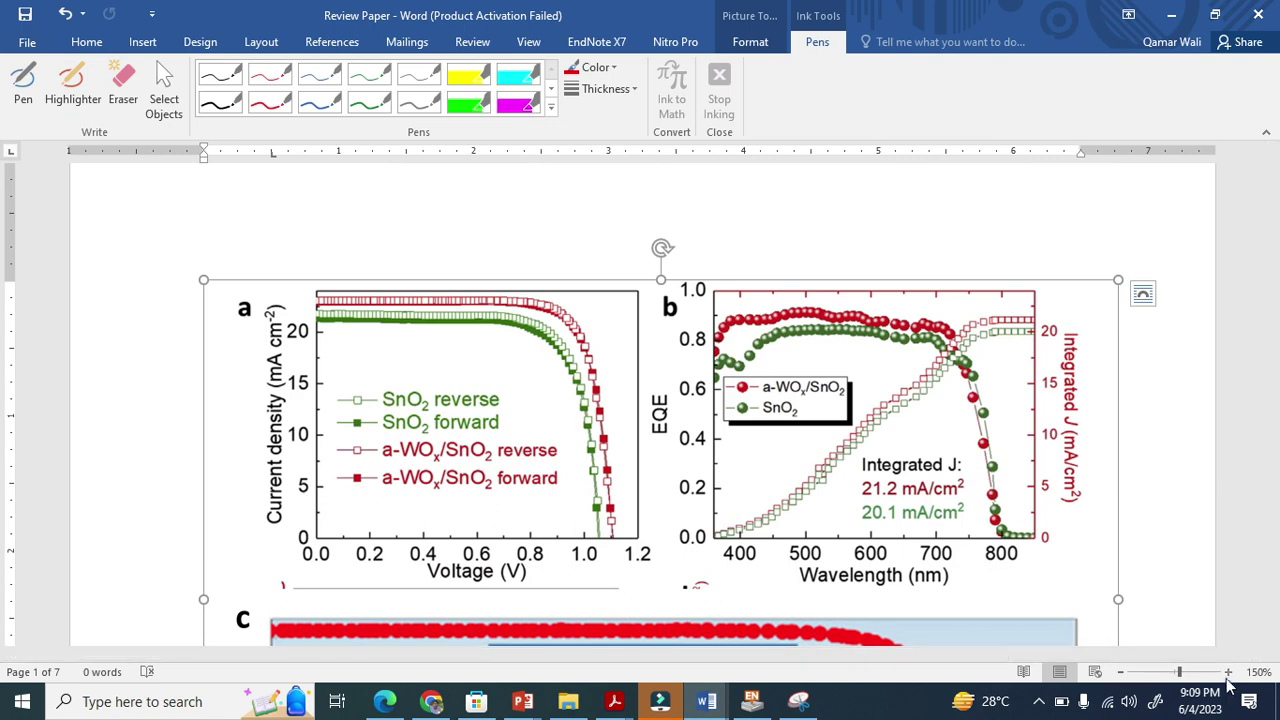
scroll(1058, 580, up, 2)
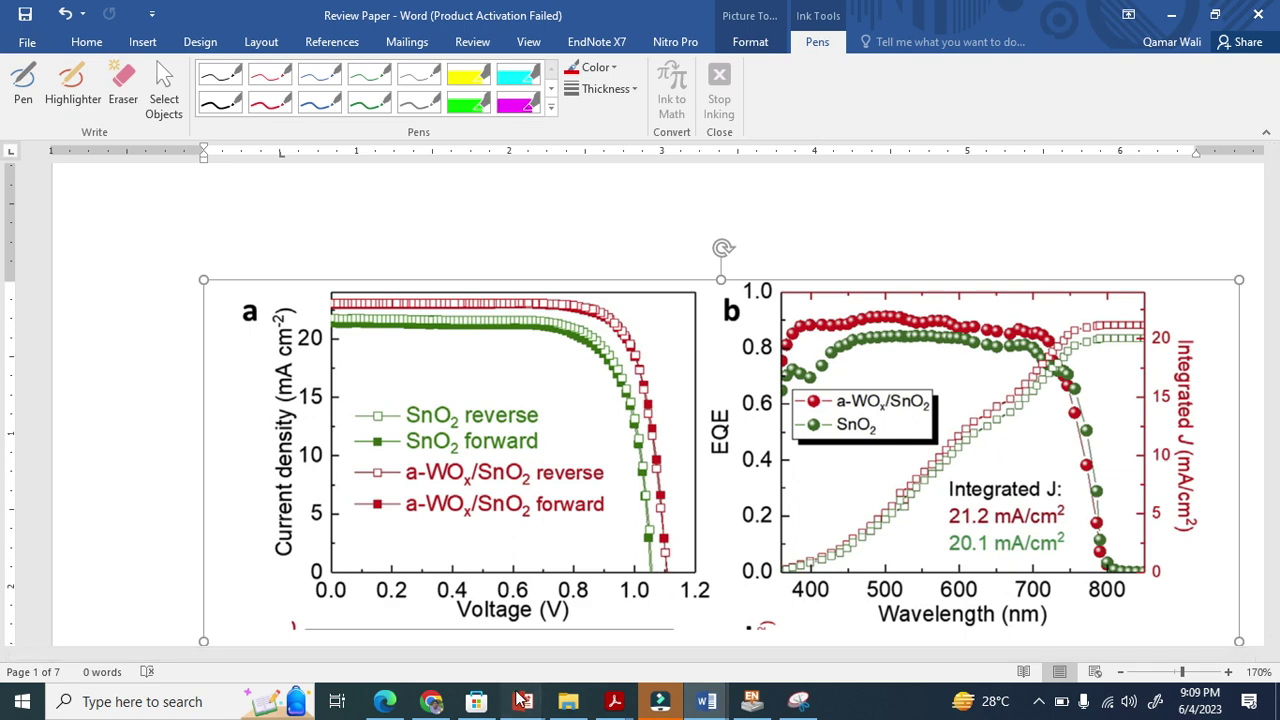
mouse_move(522, 701)
click(582, 610)
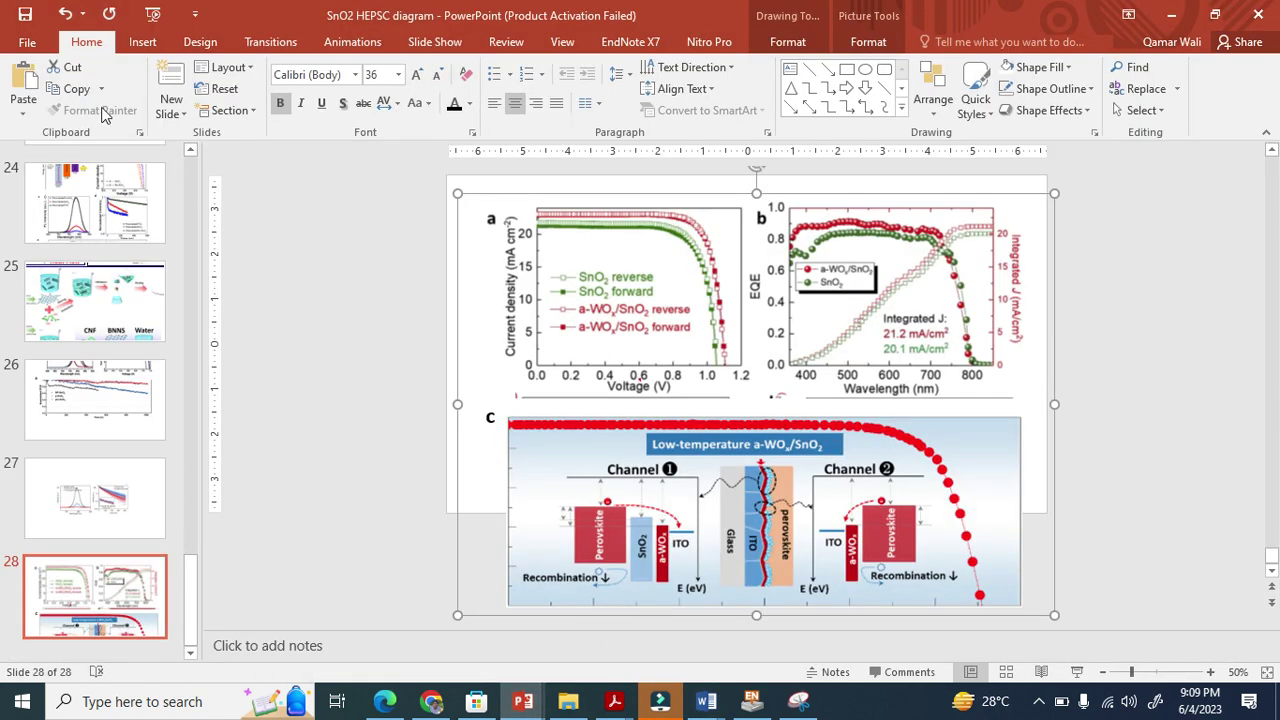
click(27, 42)
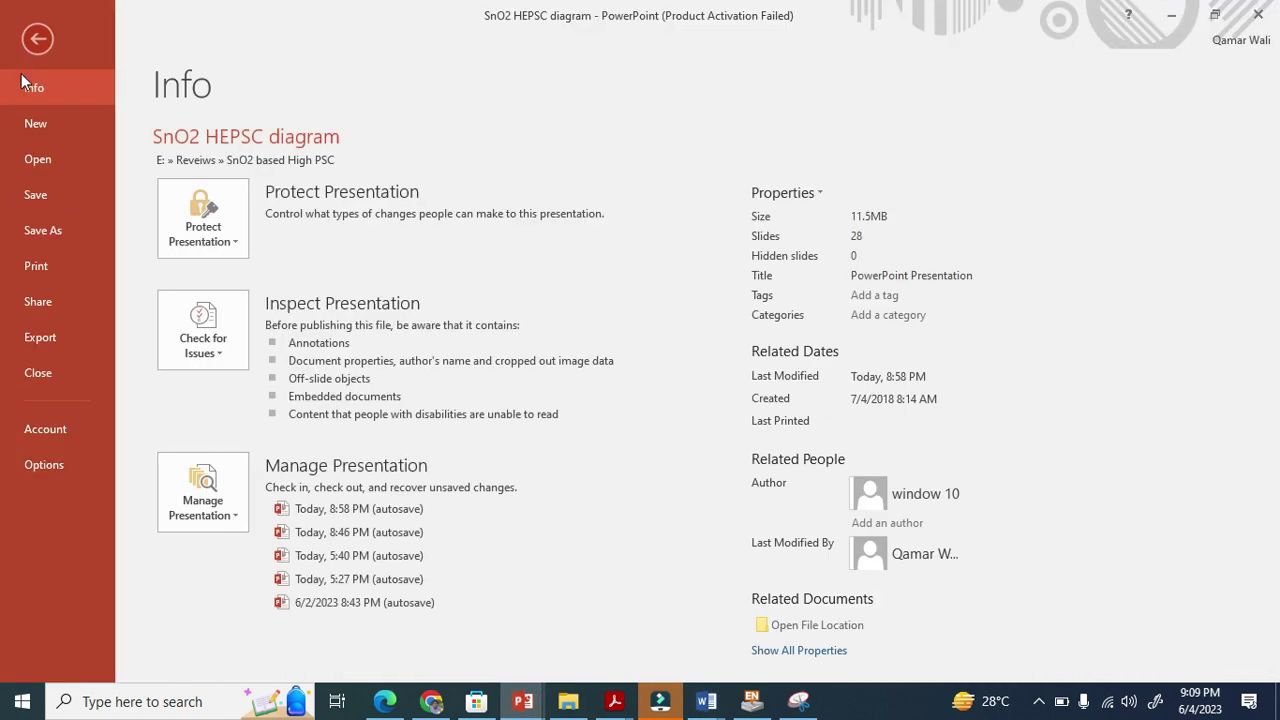
click(42, 228)
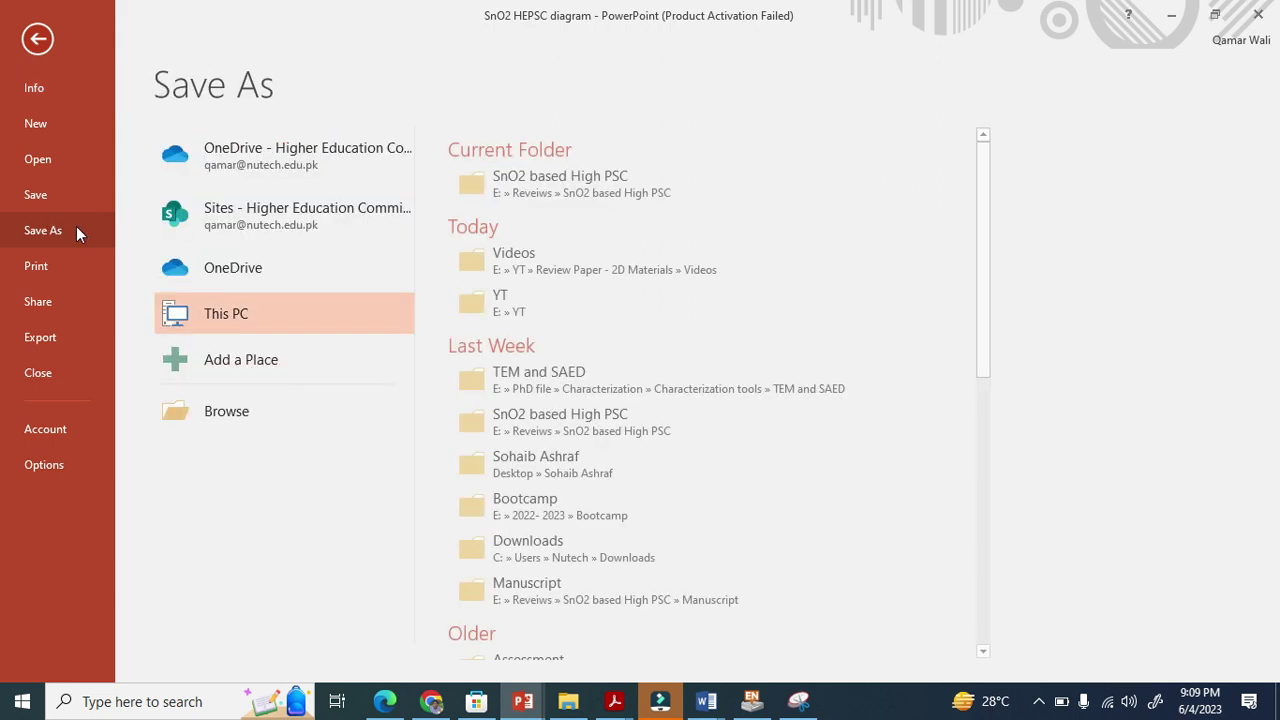
click(507, 260)
click(250, 345)
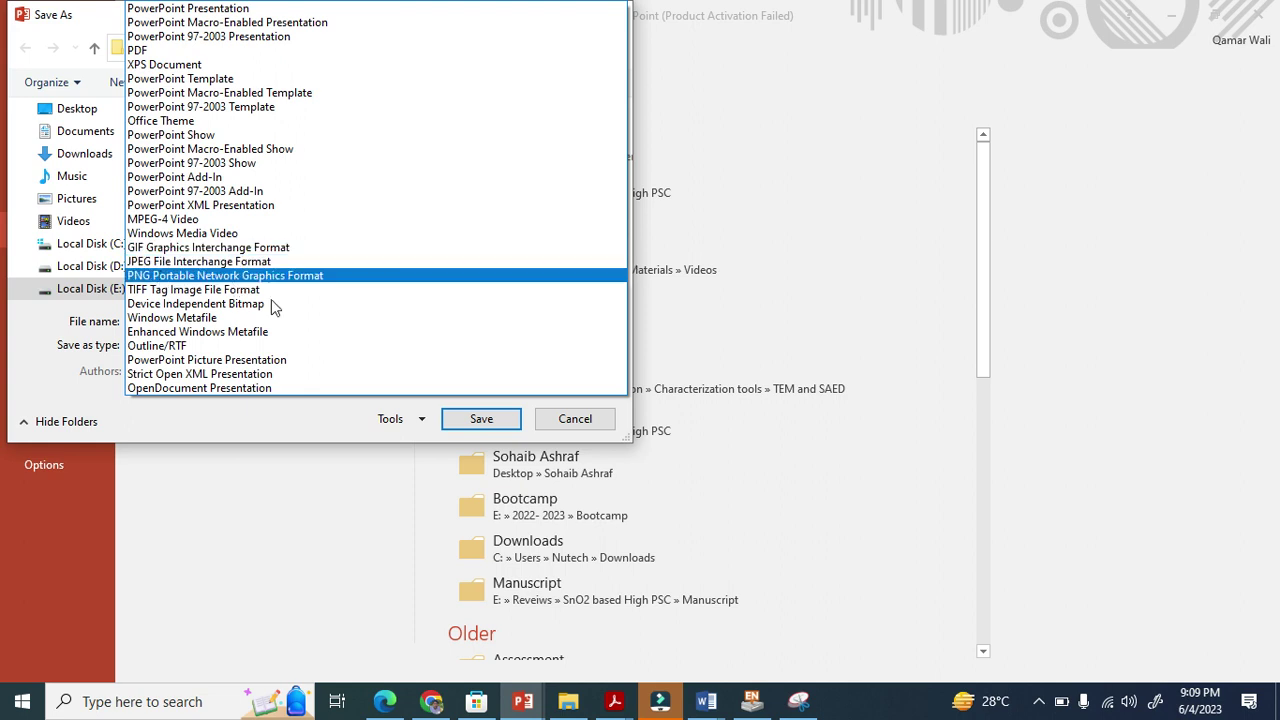
click(553, 426)
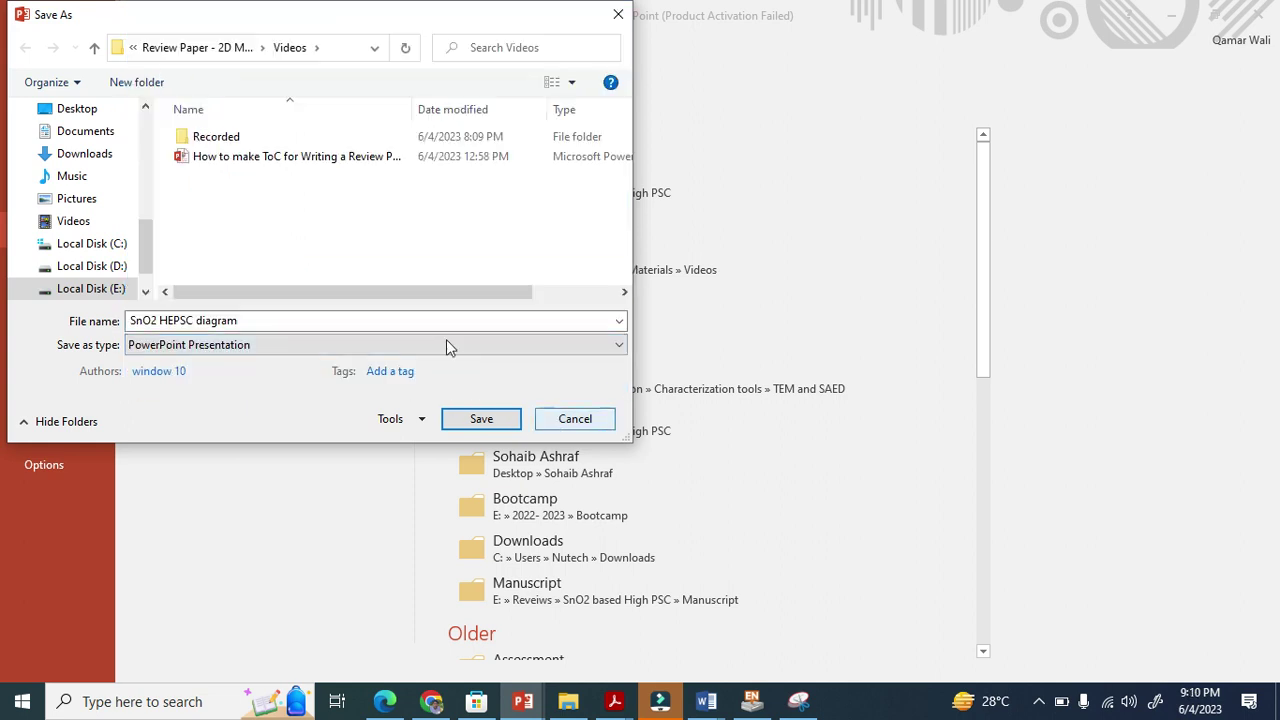
click(576, 420)
click(38, 40)
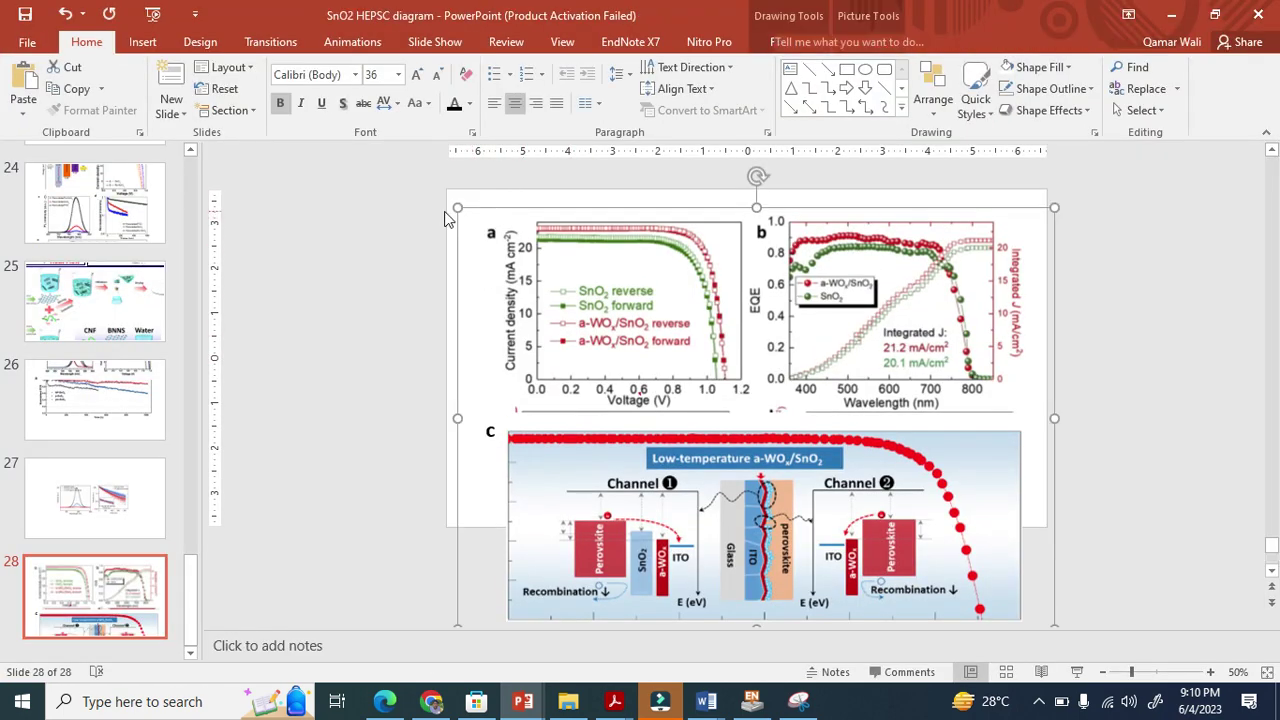
key(Escape)
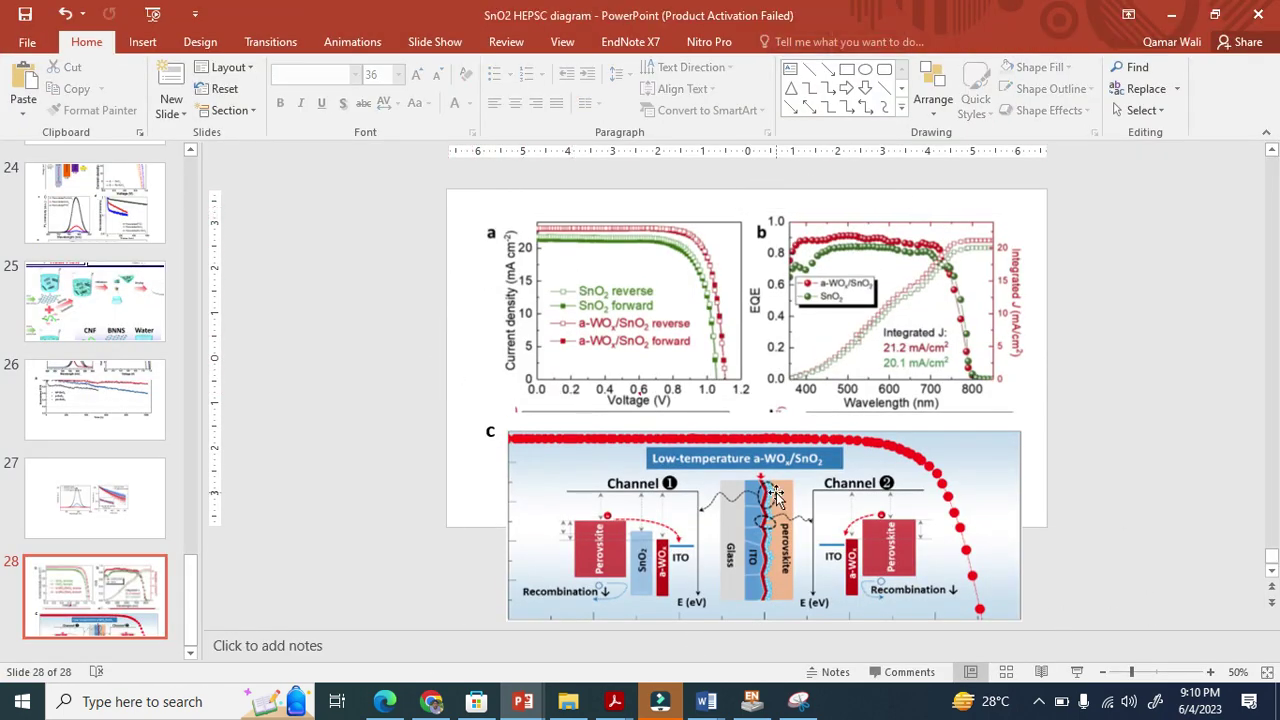
click(123, 243)
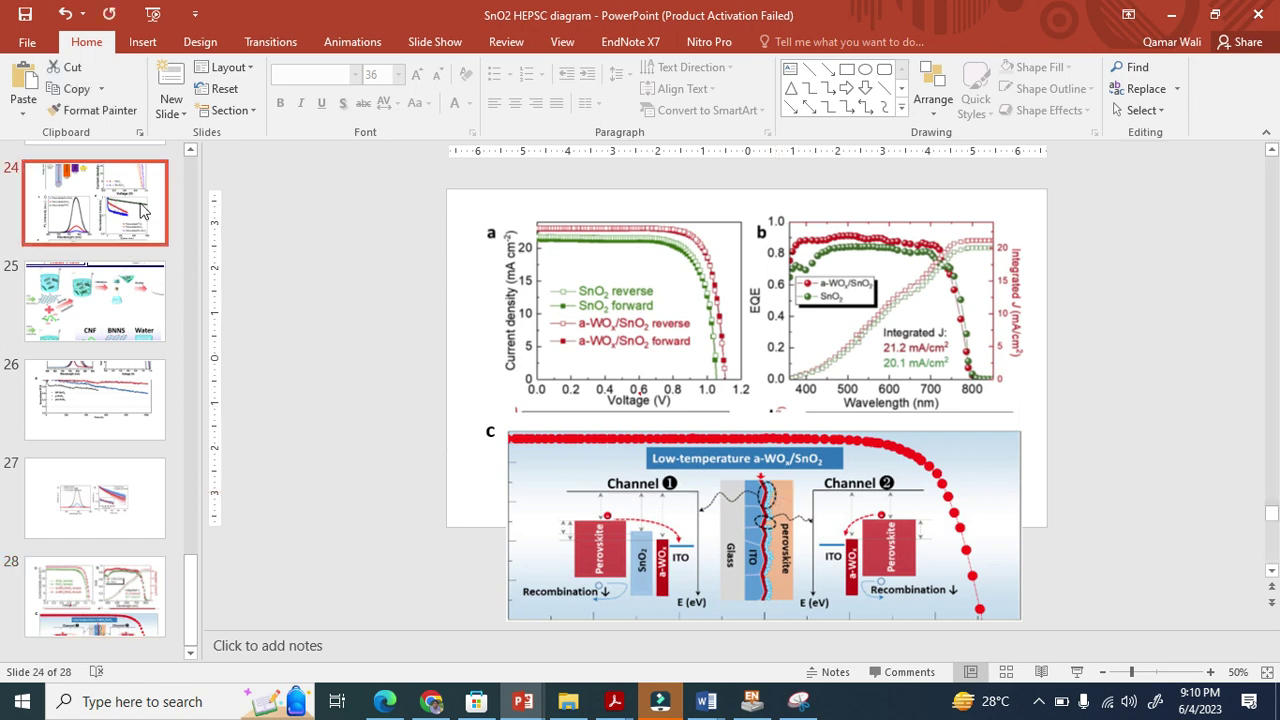
scroll(906, 375, up, 2)
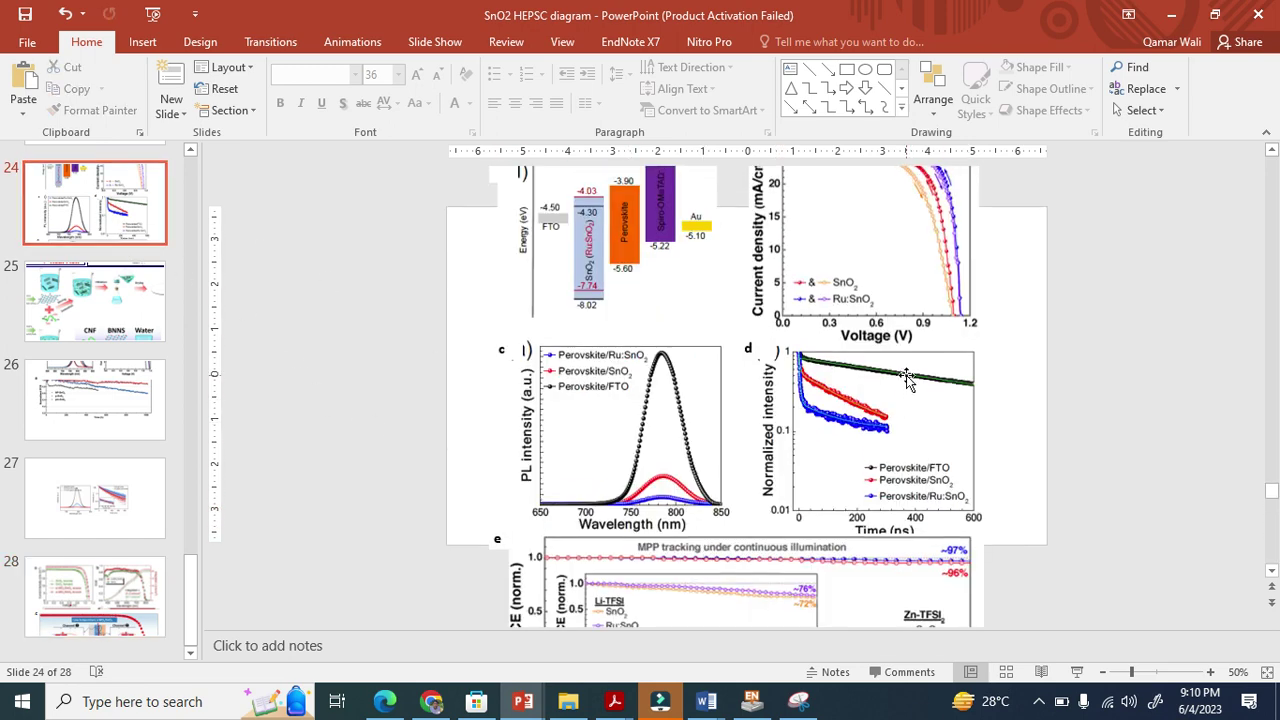
scroll(906, 375, up, 1)
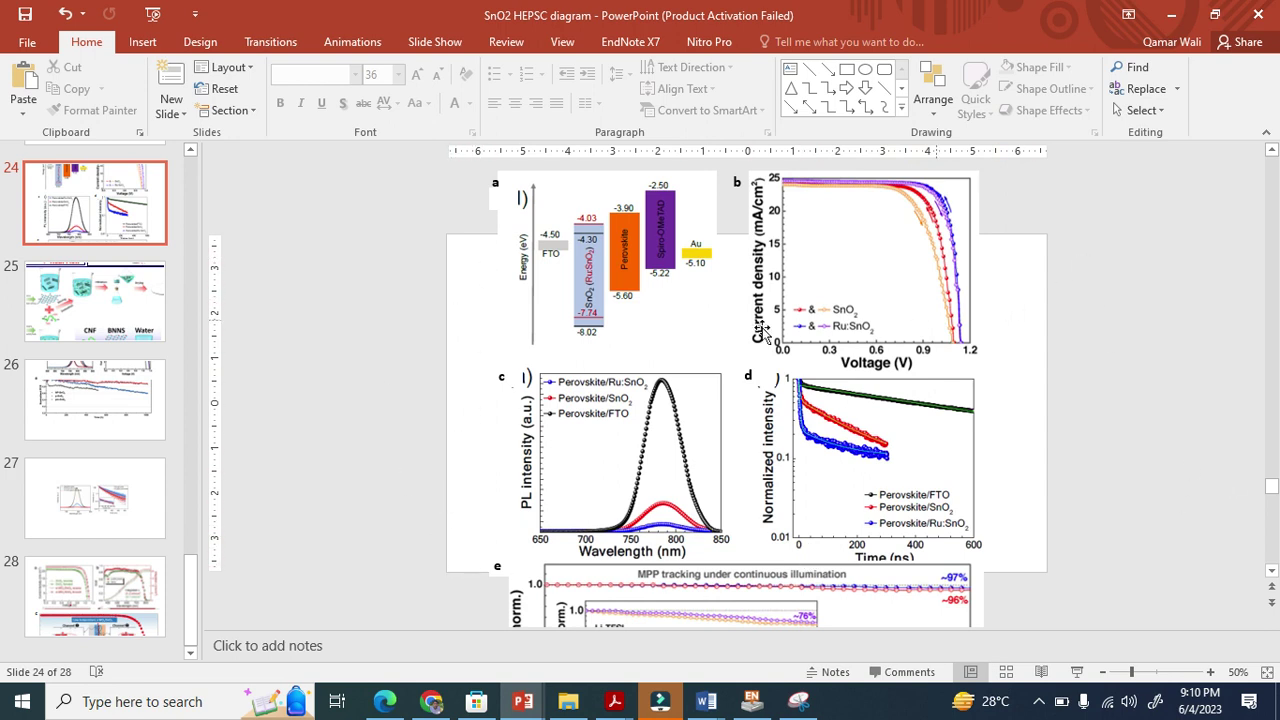
click(27, 42)
click(37, 42)
Select all panels of slide 24's figure, copy the group, and switch to Review Paper.
click(792, 420)
click(950, 376)
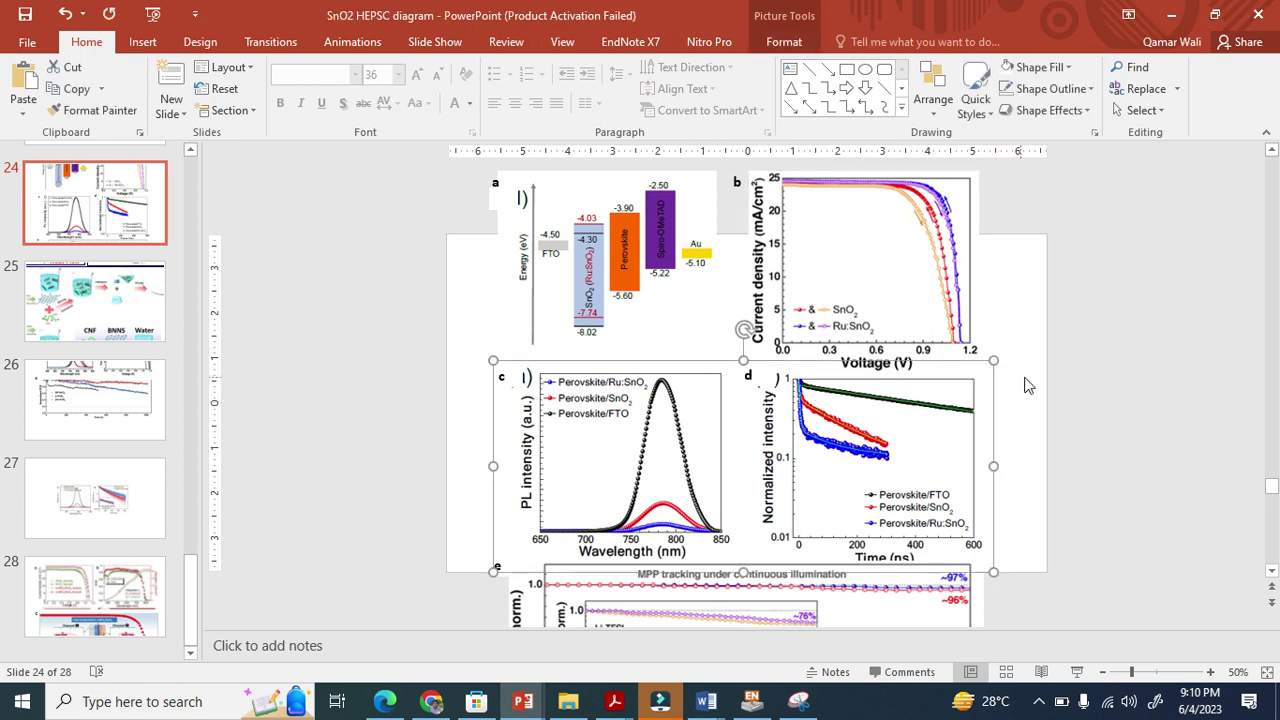
key(ctrl+a)
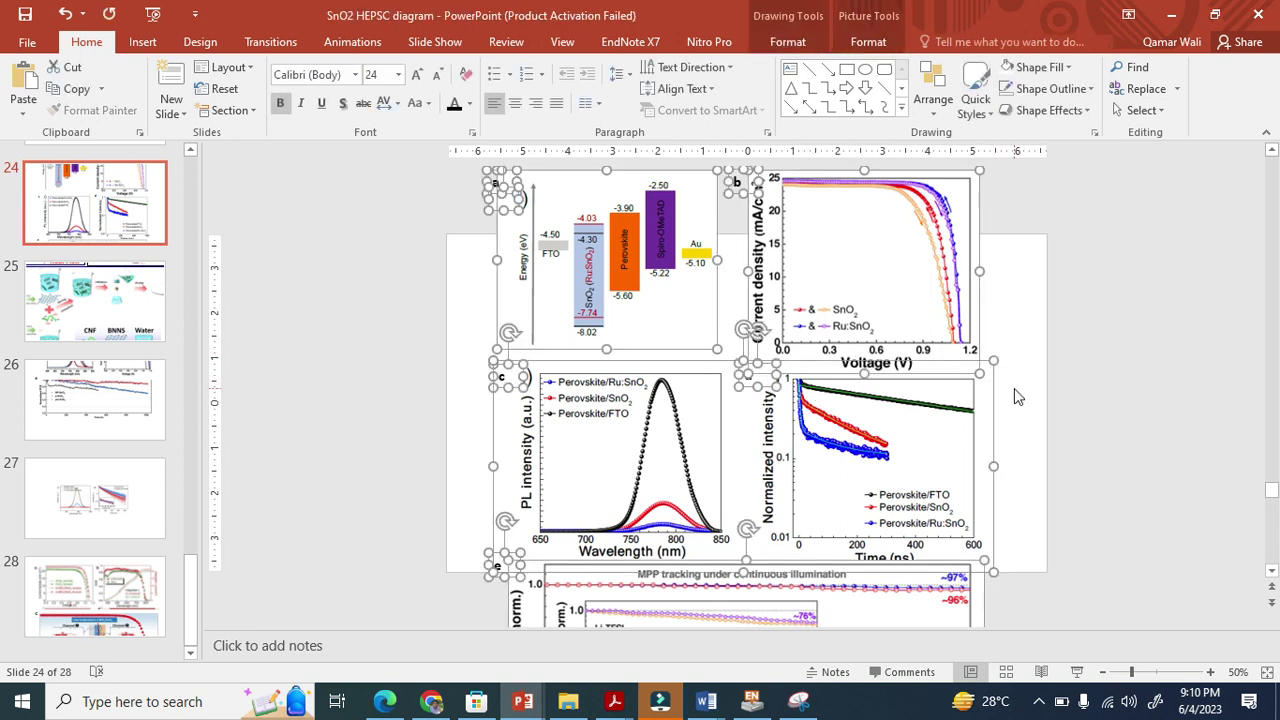
click(1014, 388)
right_click(1003, 443)
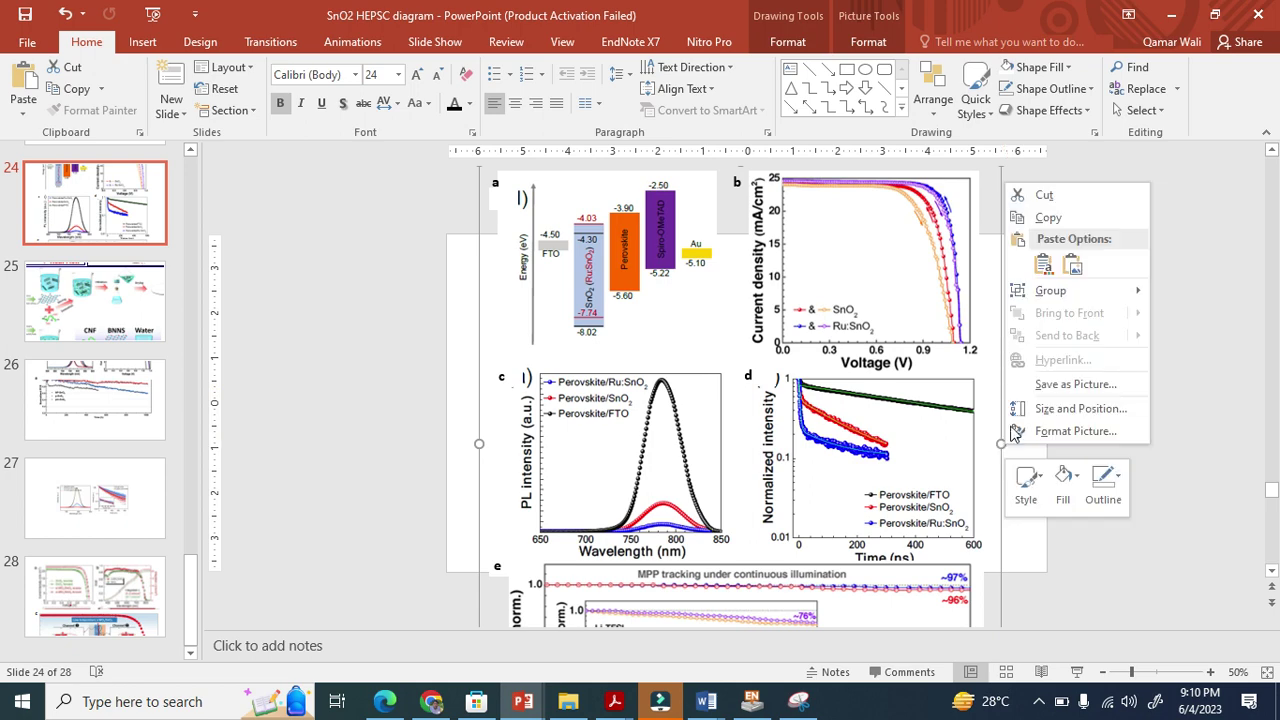
click(1048, 214)
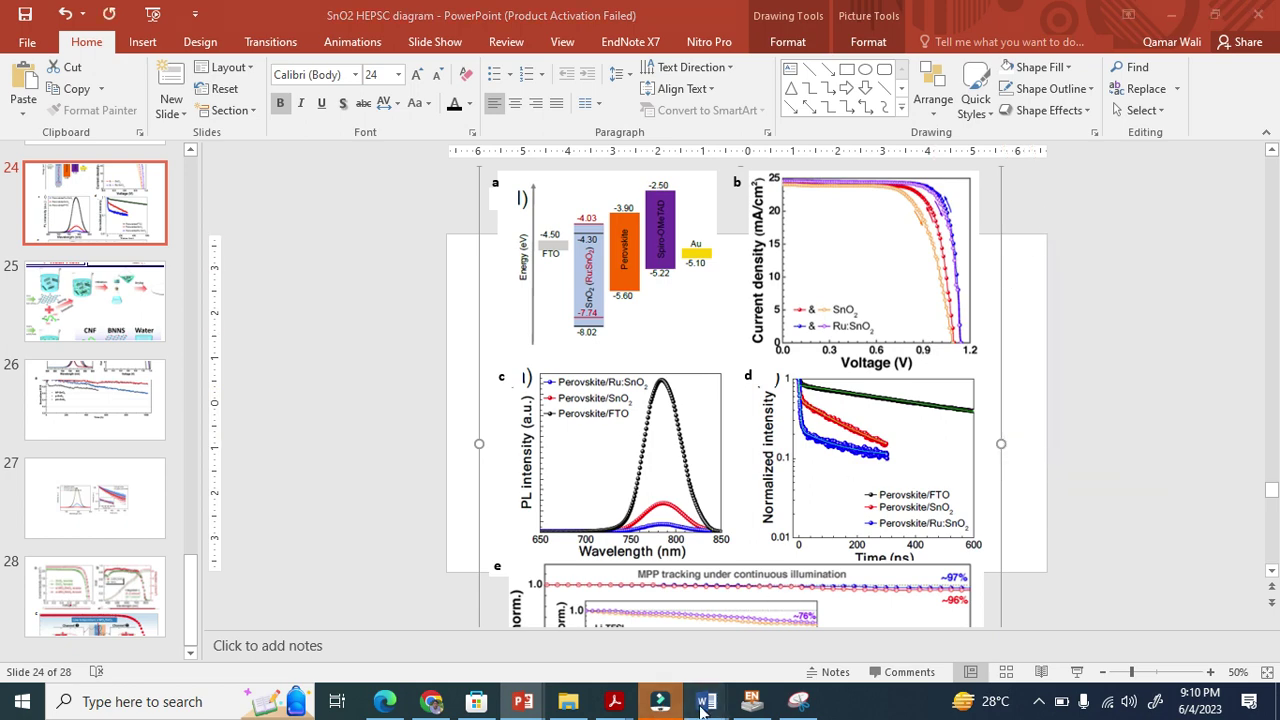
mouse_move(706, 701)
click(560, 650)
Paste the copied figure onto the empty page as a picture.
scroll(676, 550, down, 5)
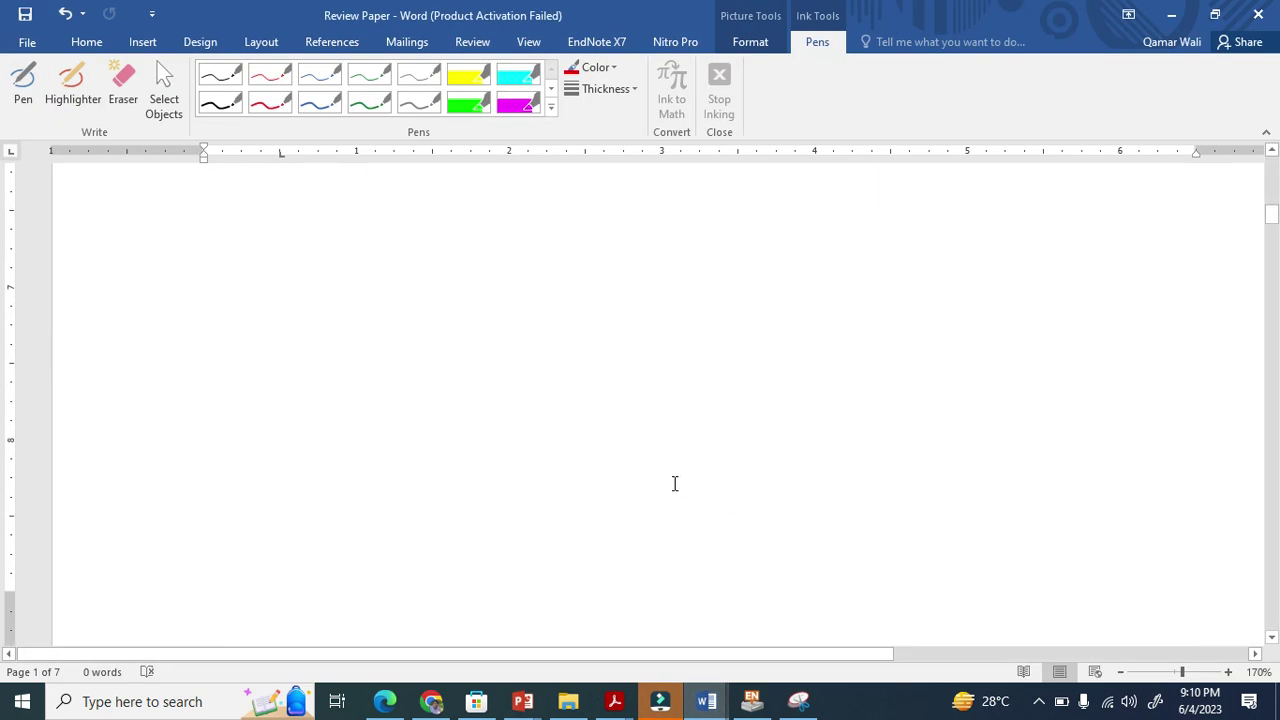
click(676, 470)
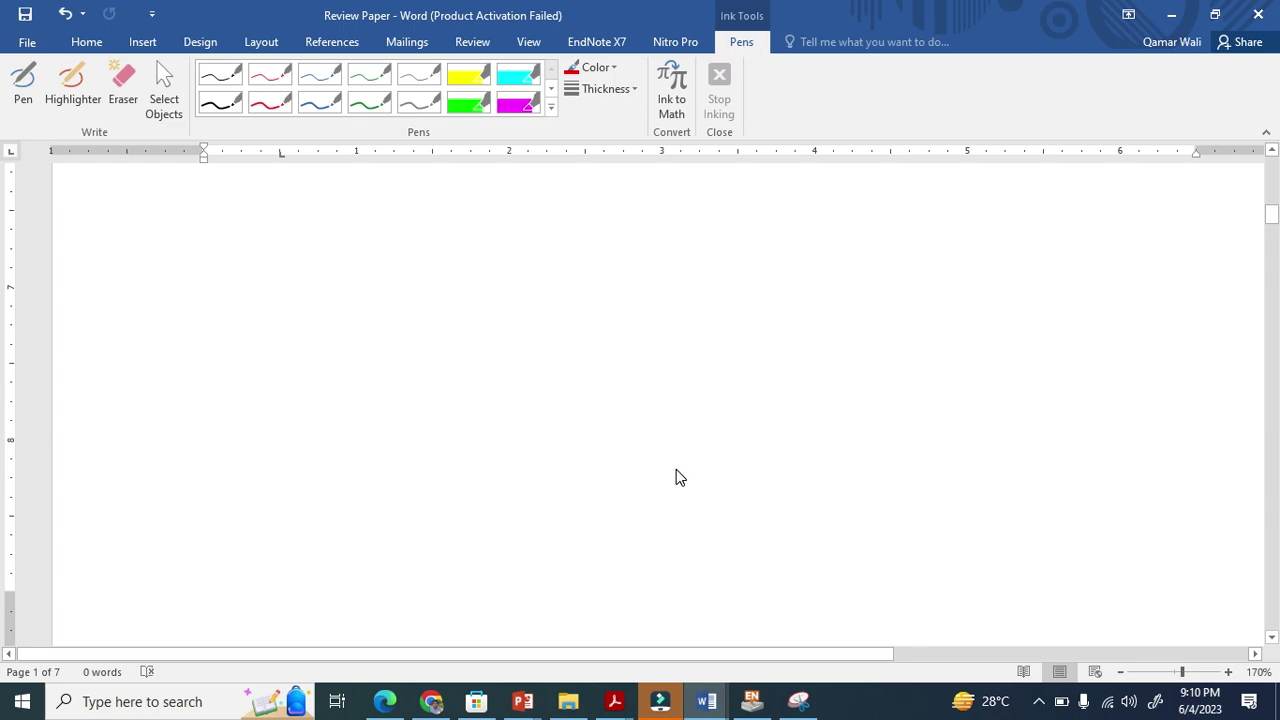
key(ctrl+v)
click(886, 636)
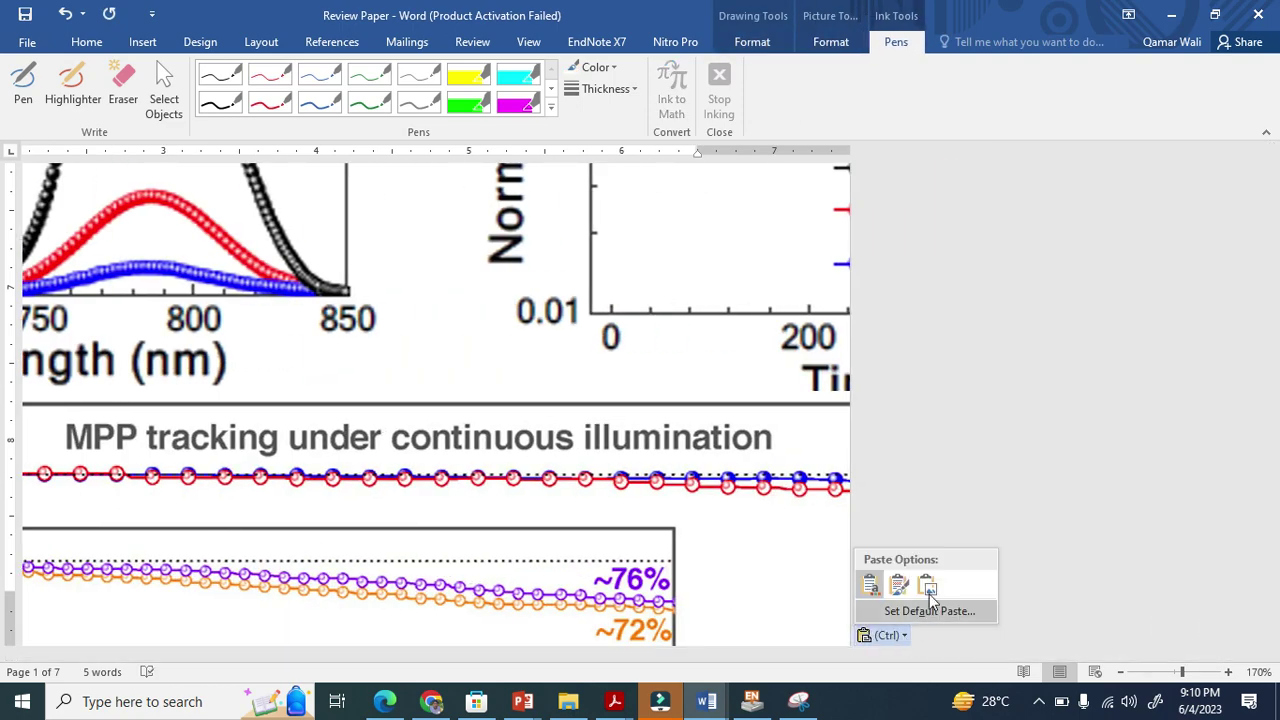
click(926, 588)
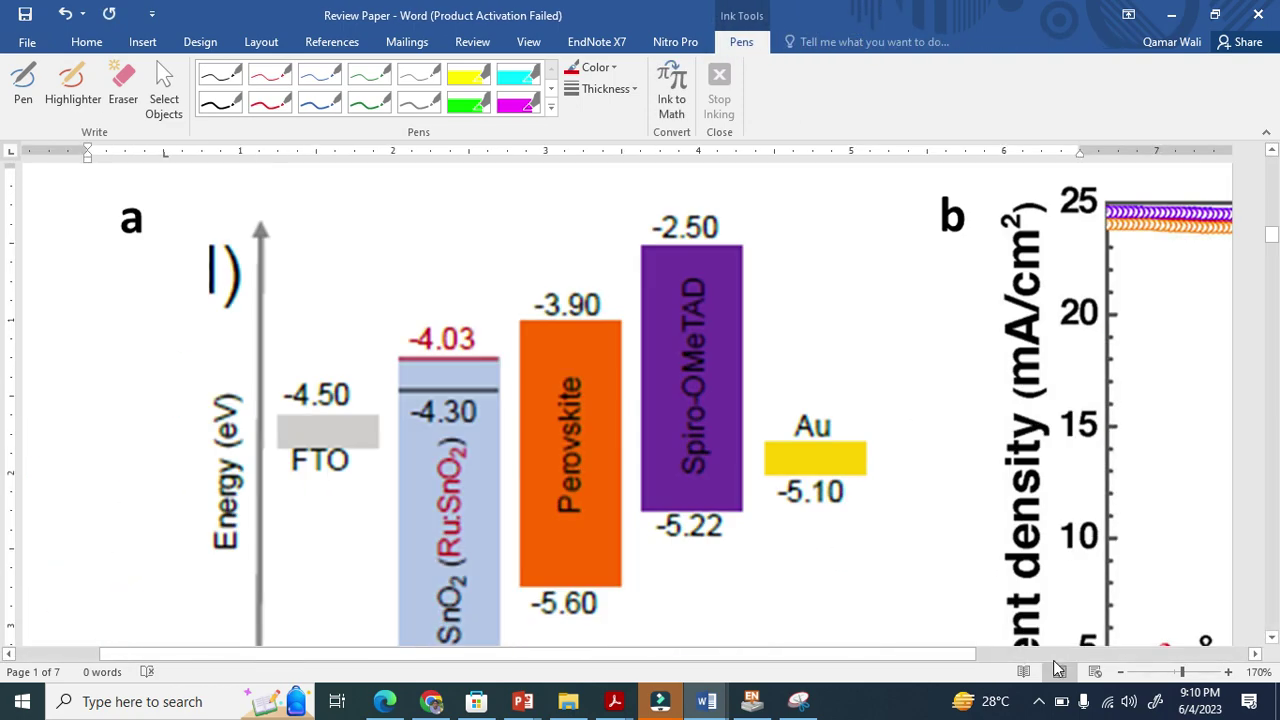
Resize the pasted five-panel figure to fit within the page margins.
click(1121, 672)
click(1121, 672)
click(1121, 672)
click(1121, 672)
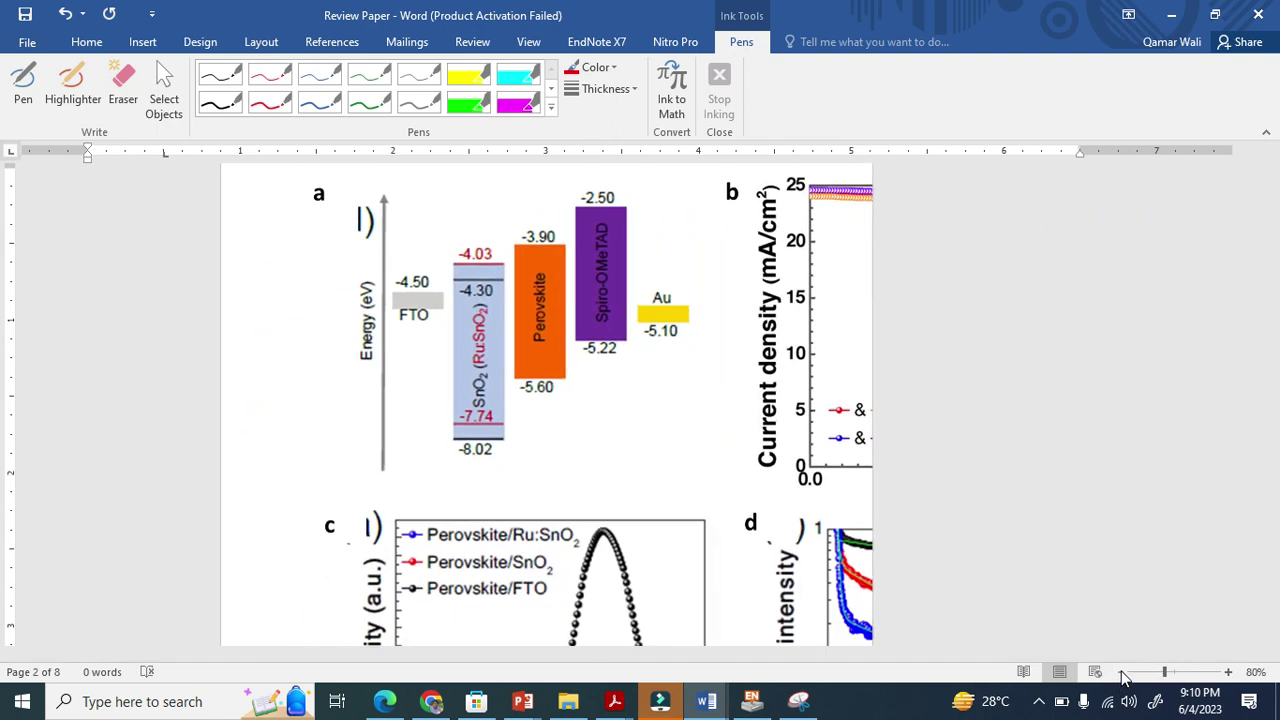
click(440, 228)
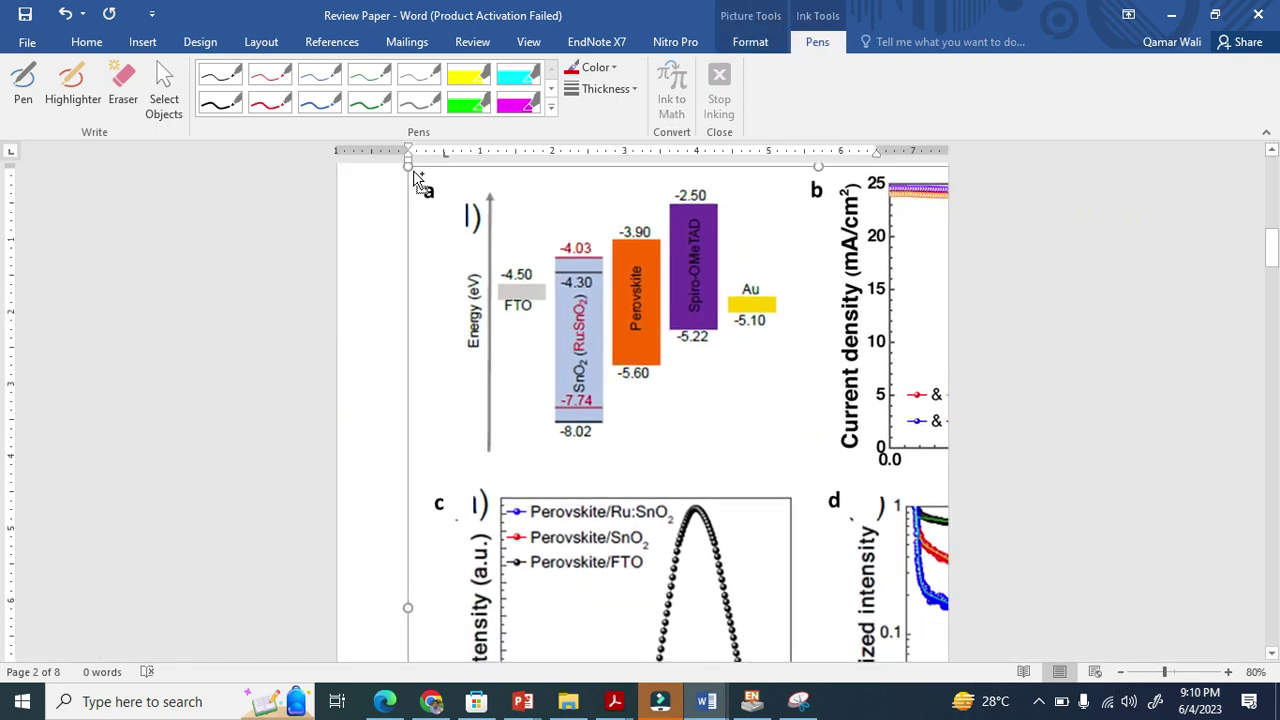
drag(410, 172, 691, 410)
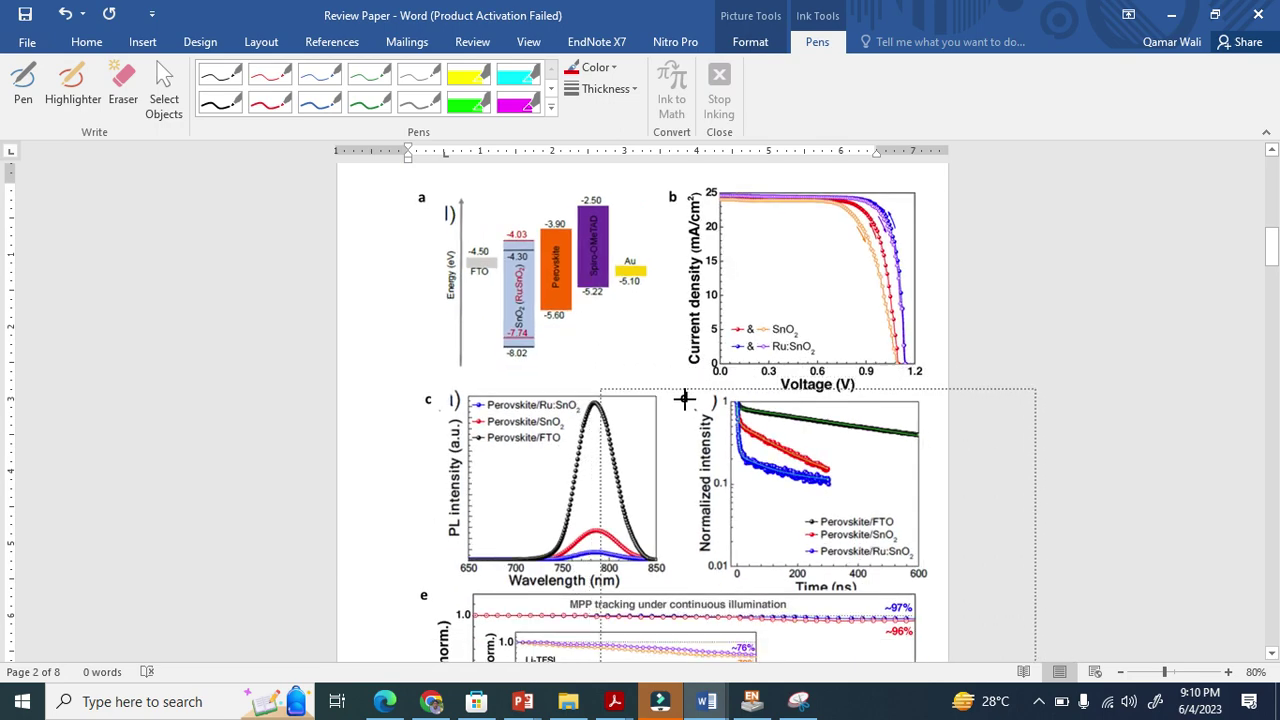
drag(691, 410, 648, 386)
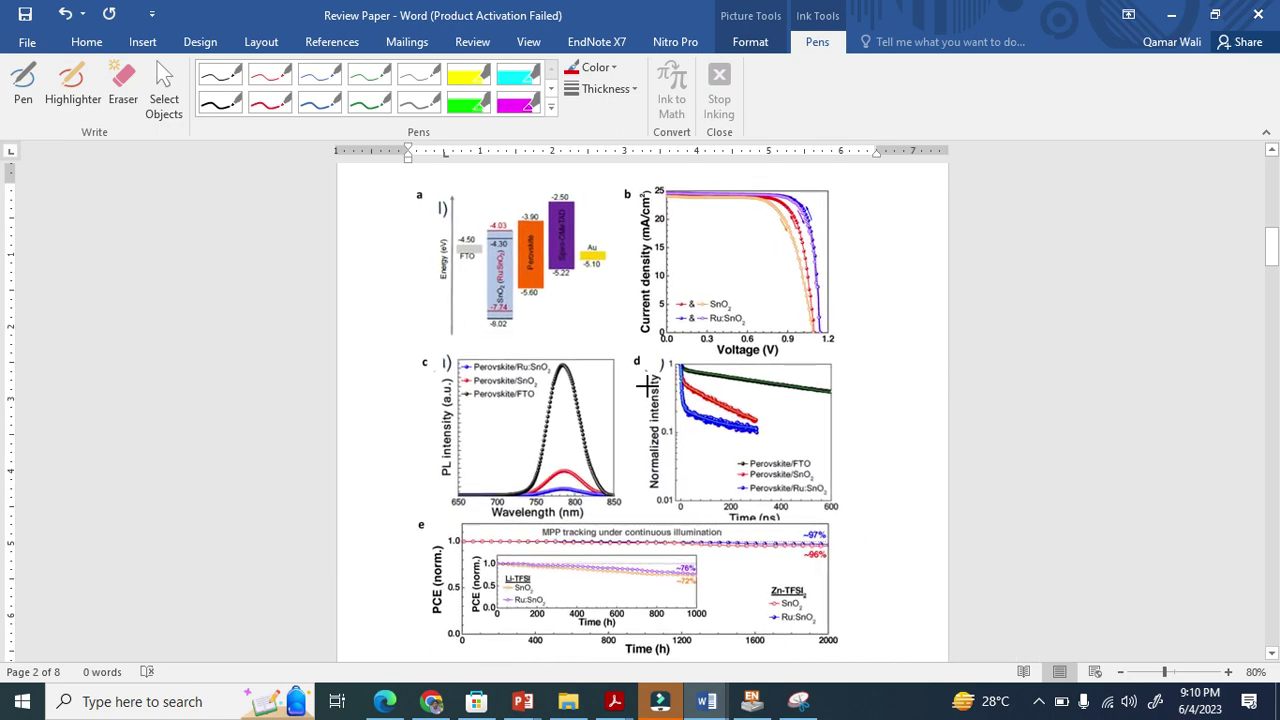
click(648, 385)
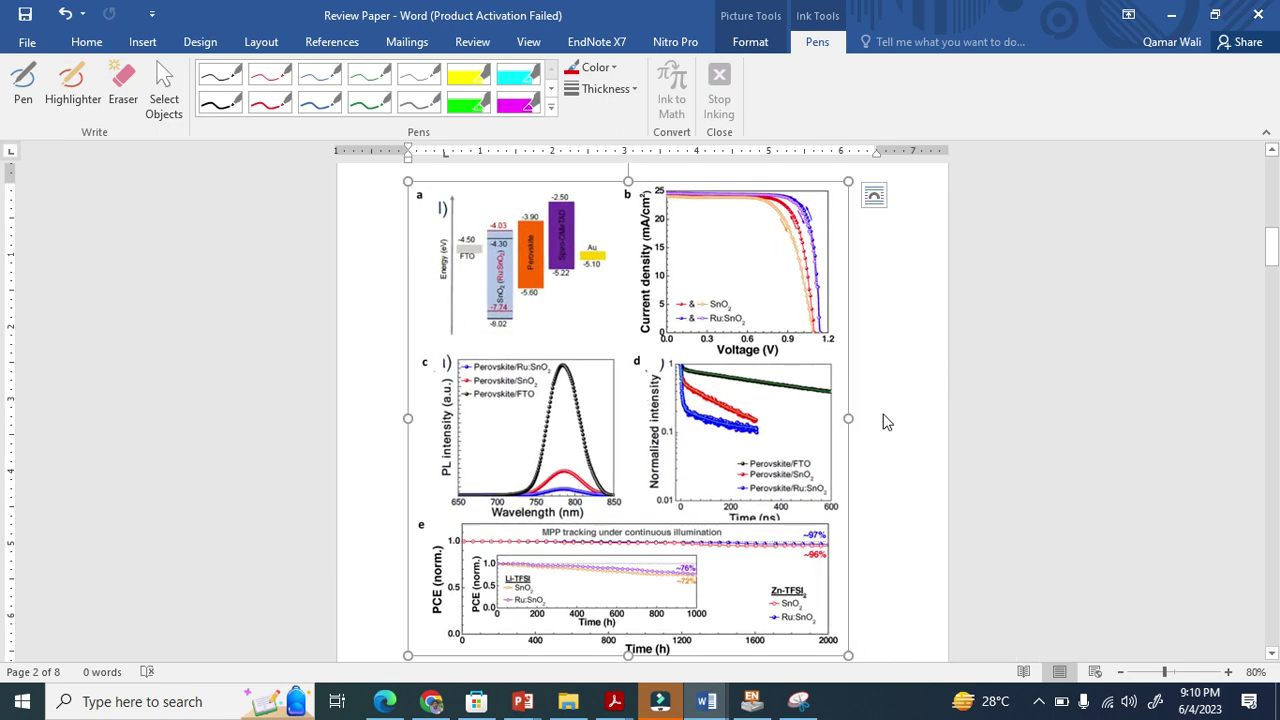
click(886, 421)
Zoom in to check the pasted figure's sharpness.
click(1228, 673)
click(1228, 673)
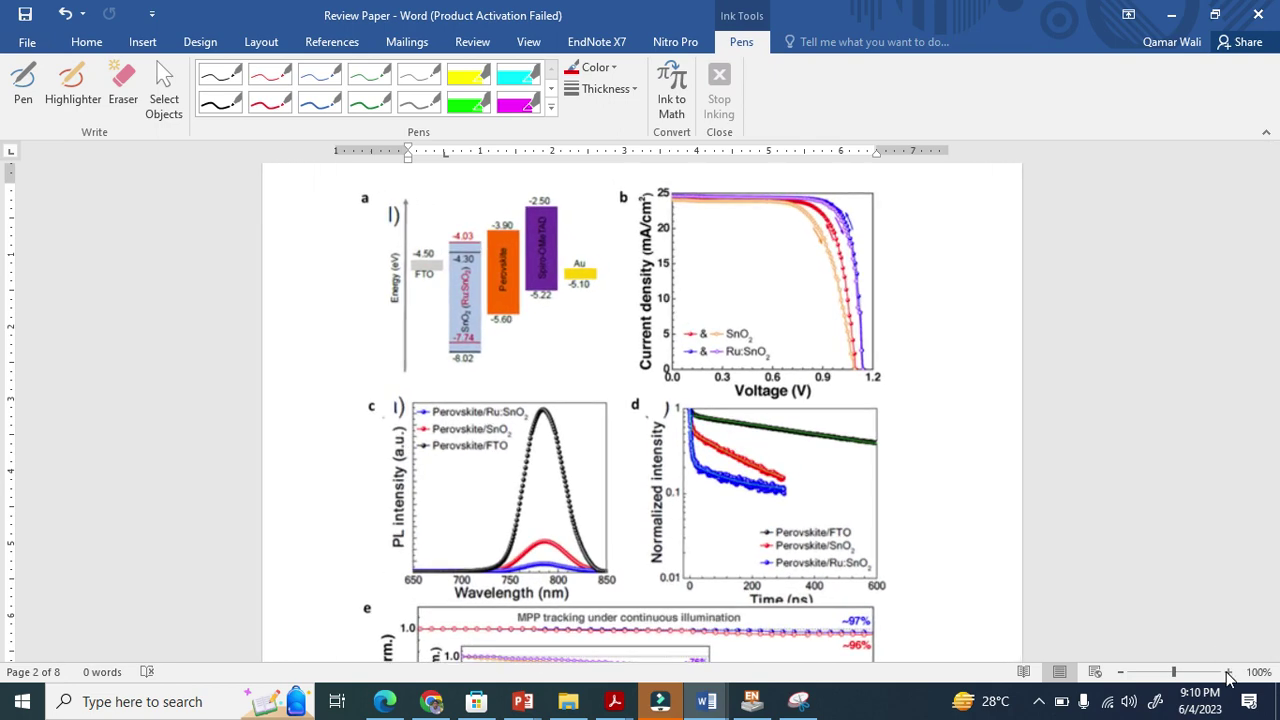
click(1228, 673)
click(1228, 673)
click(1228, 673)
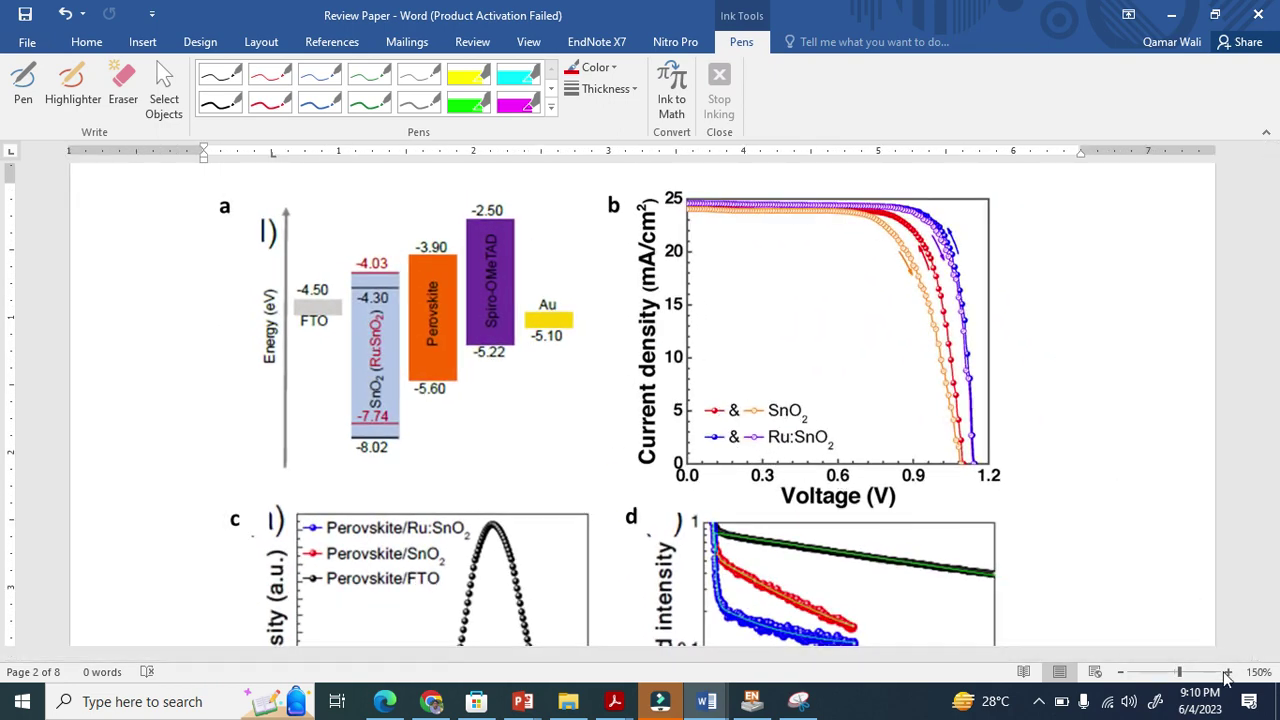
click(1228, 673)
mouse_move(706, 701)
click(1228, 673)
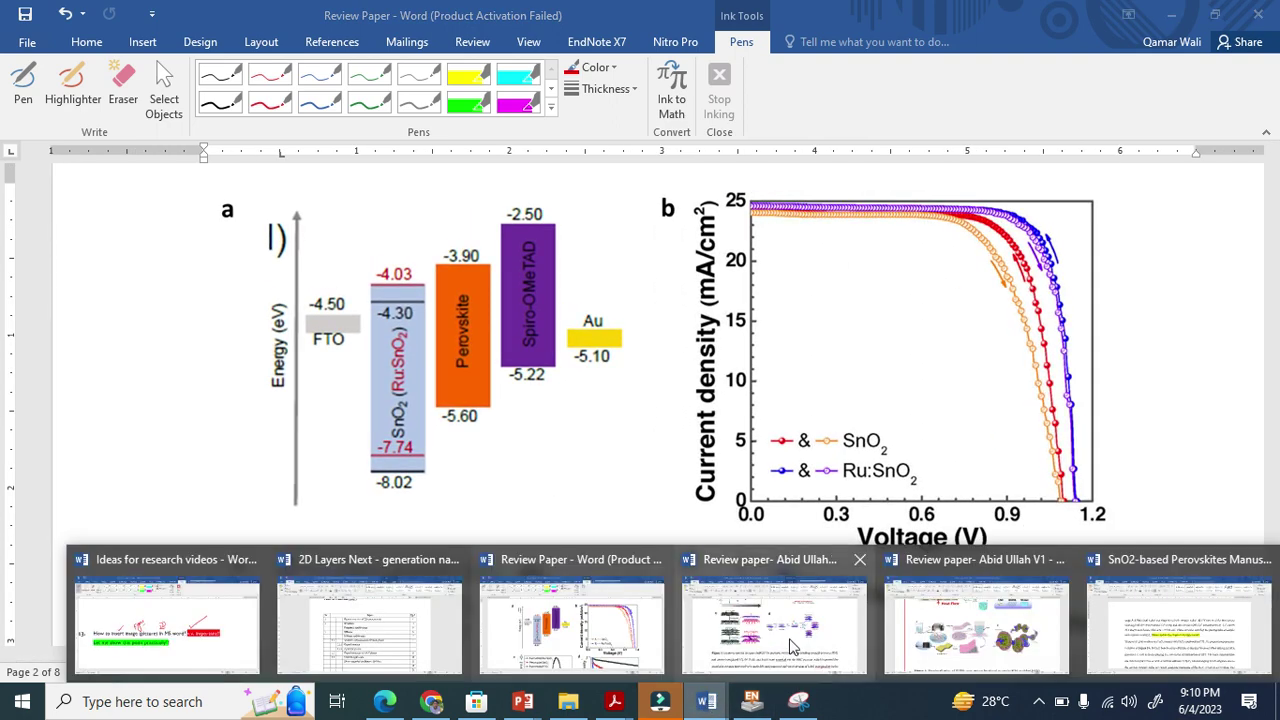
Open the V2 review paper draft and zoom to 230% on Figure 2 panels c and d.
click(775, 620)
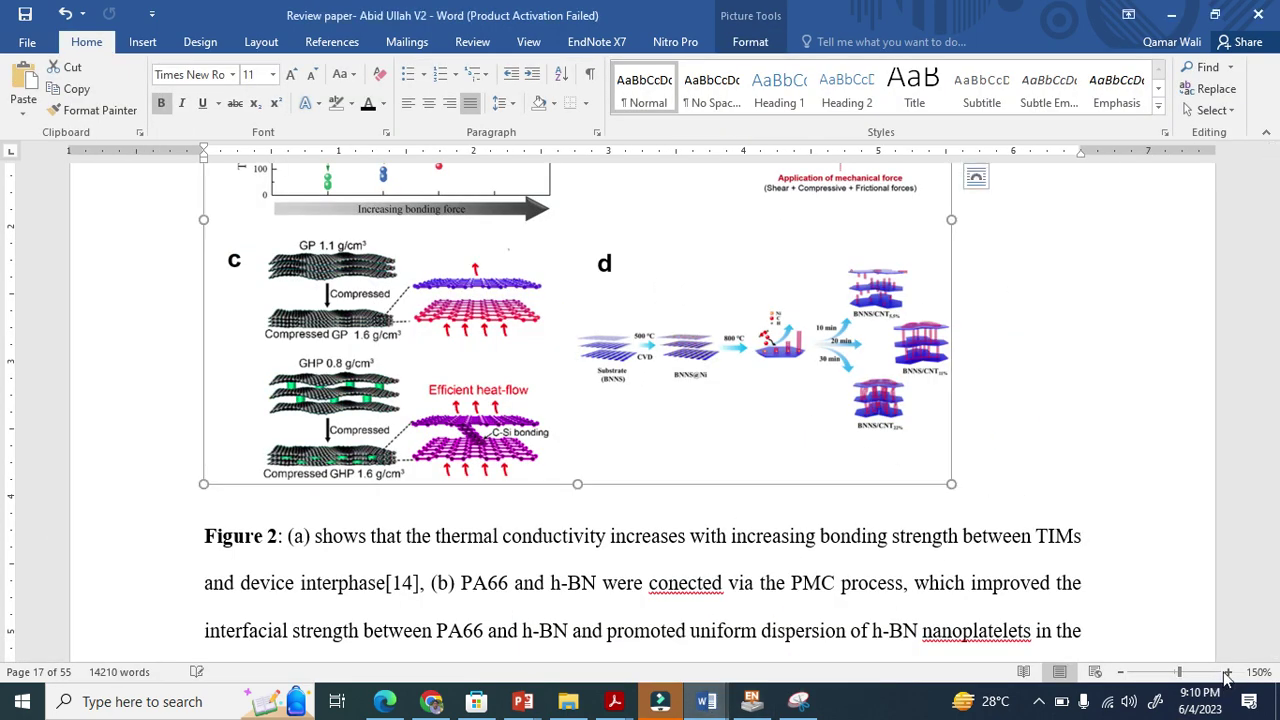
scroll(895, 471, up, 2)
scroll(895, 471, up, 2)
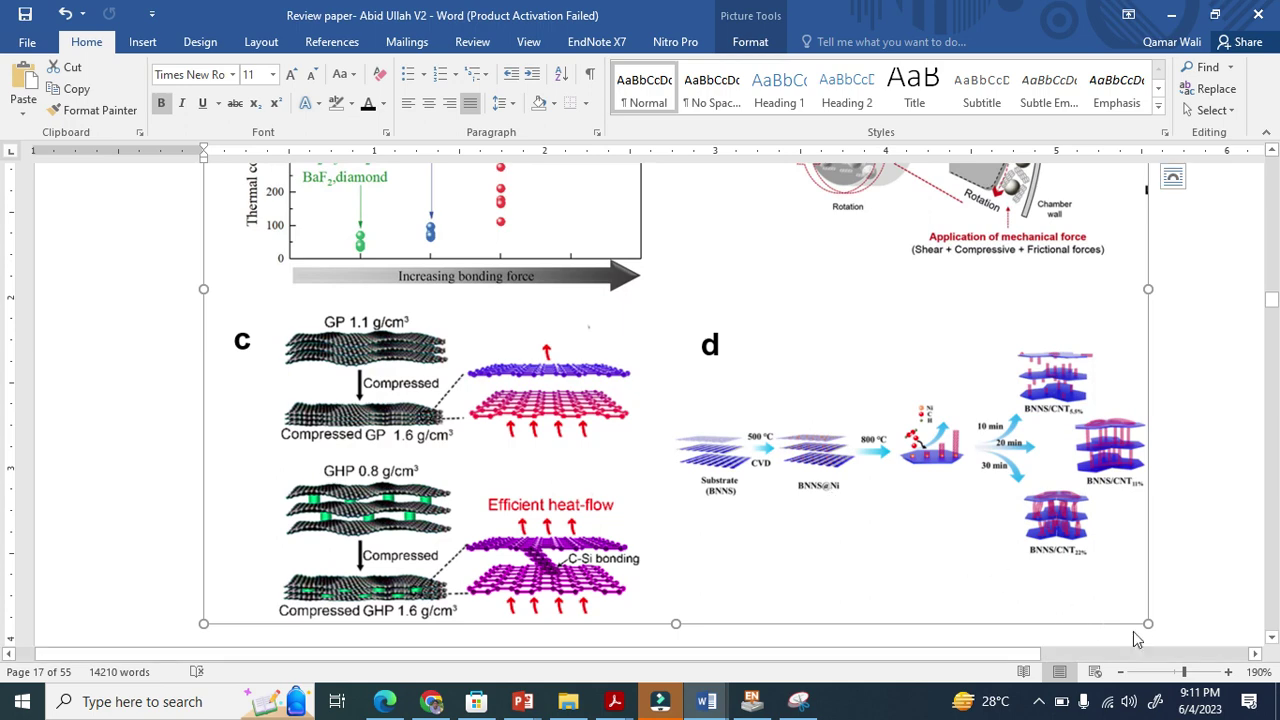
click(1228, 673)
scroll(926, 558, up, 3)
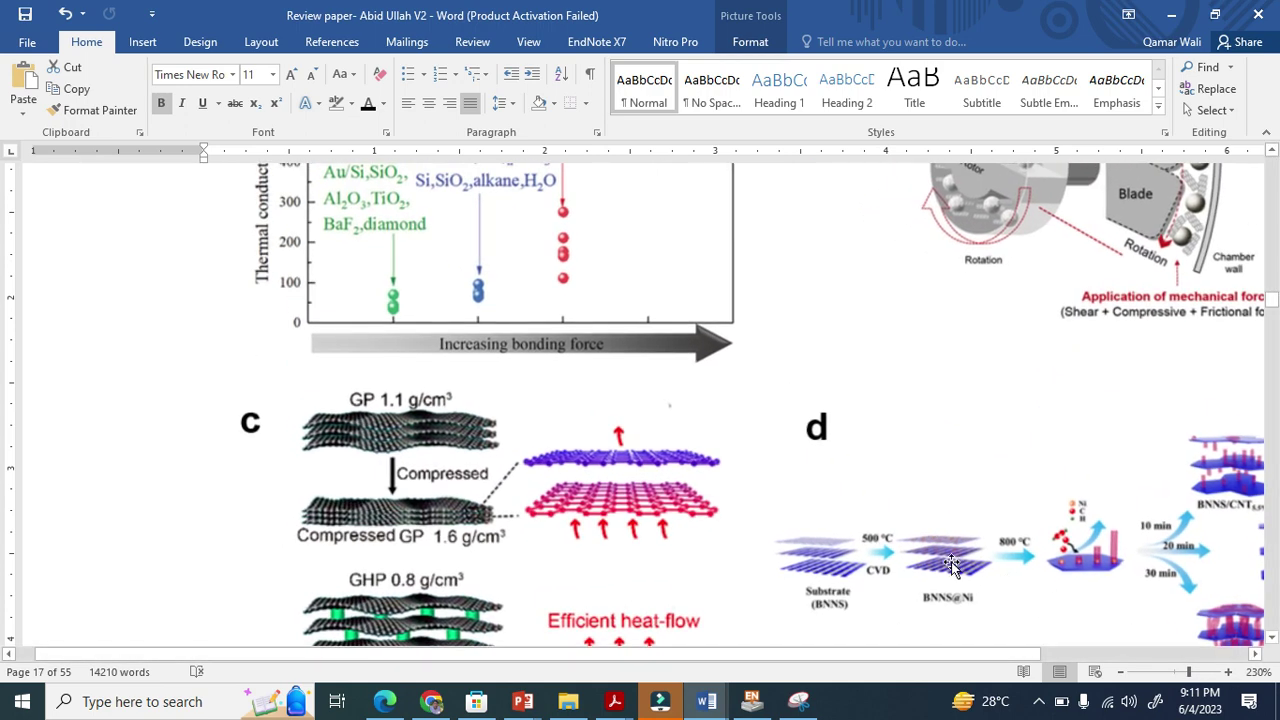